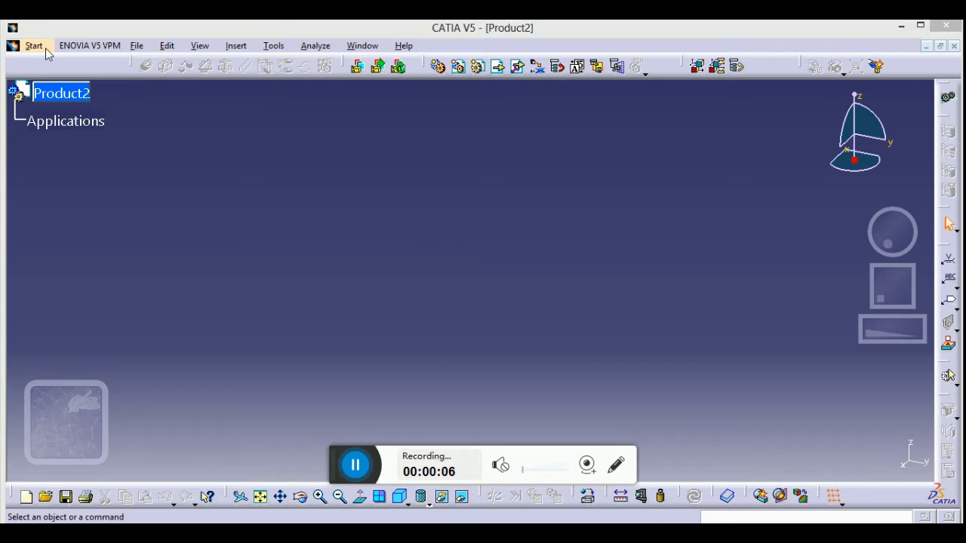
- Create a new part in the Part Design workbench and start a sketch on the xy plane
click(37, 46)
click(309, 142)
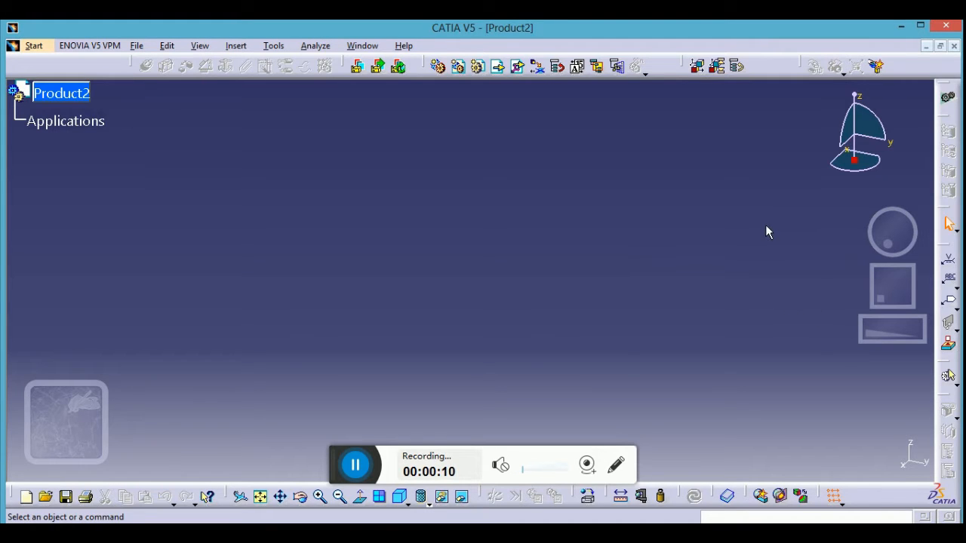
click(50, 48)
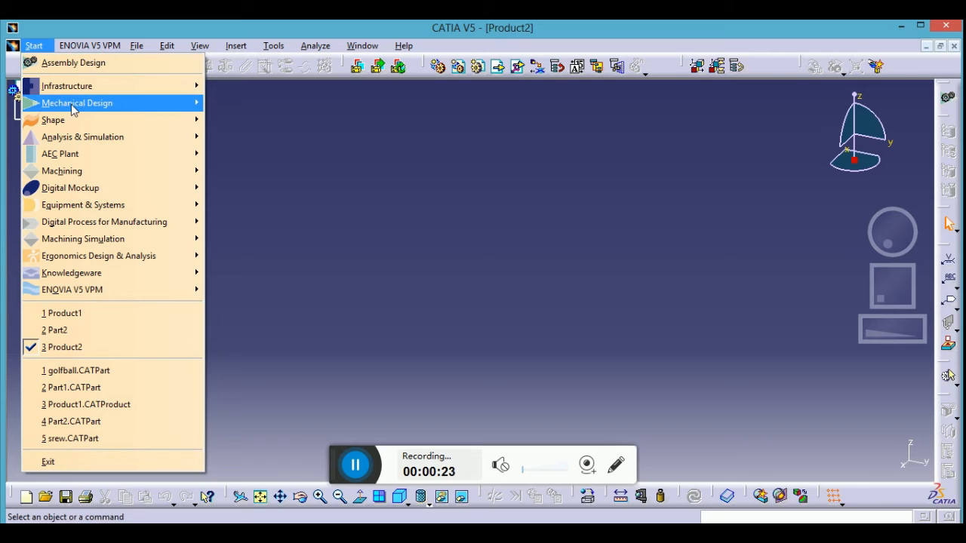
mouse_move(113, 104)
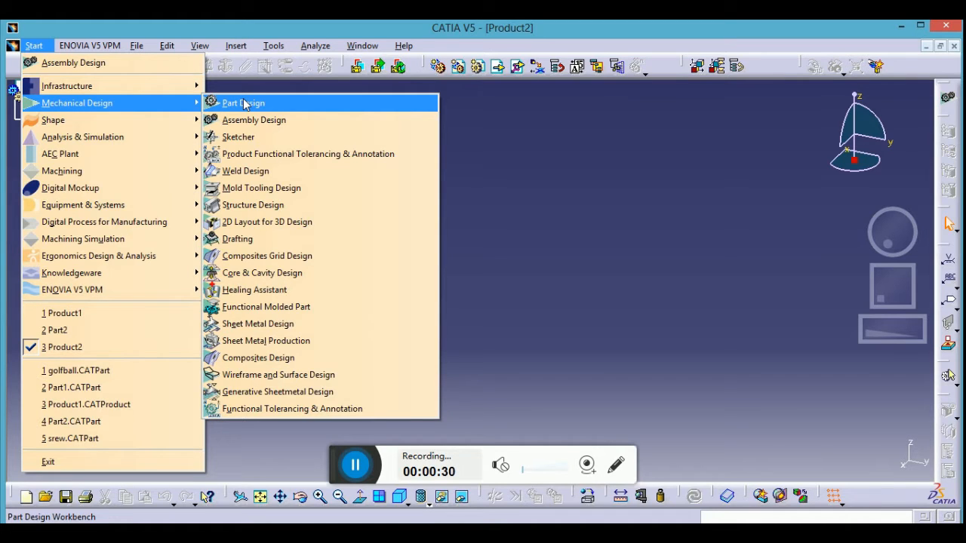
click(244, 105)
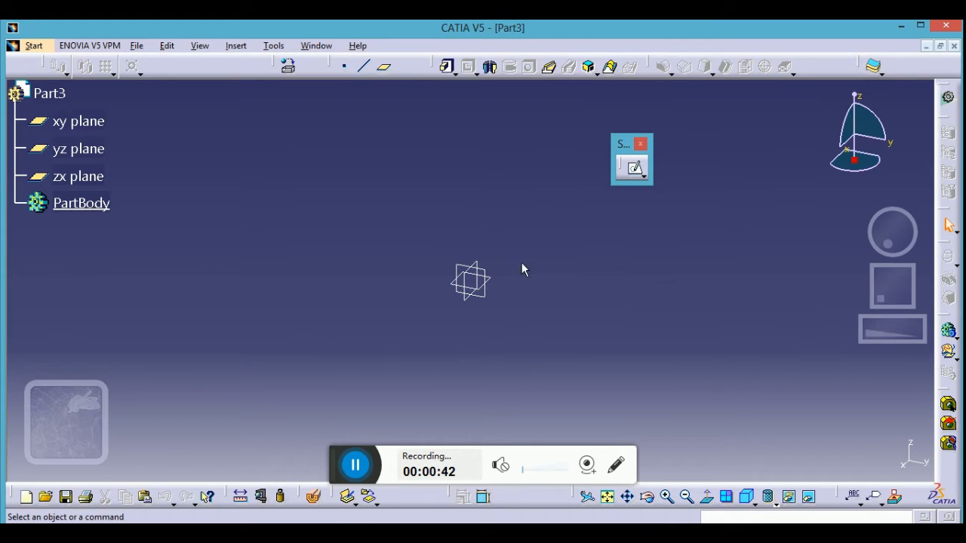
click(497, 284)
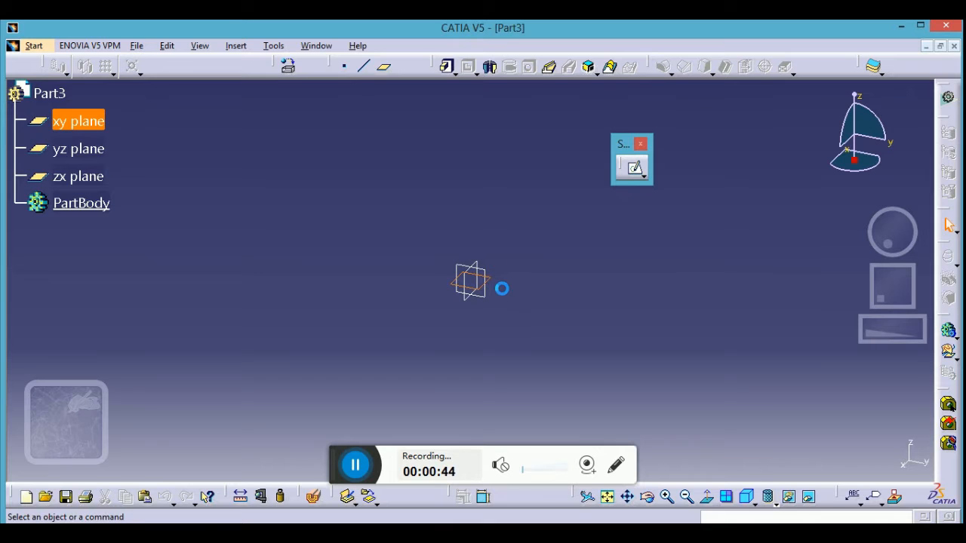
click(634, 168)
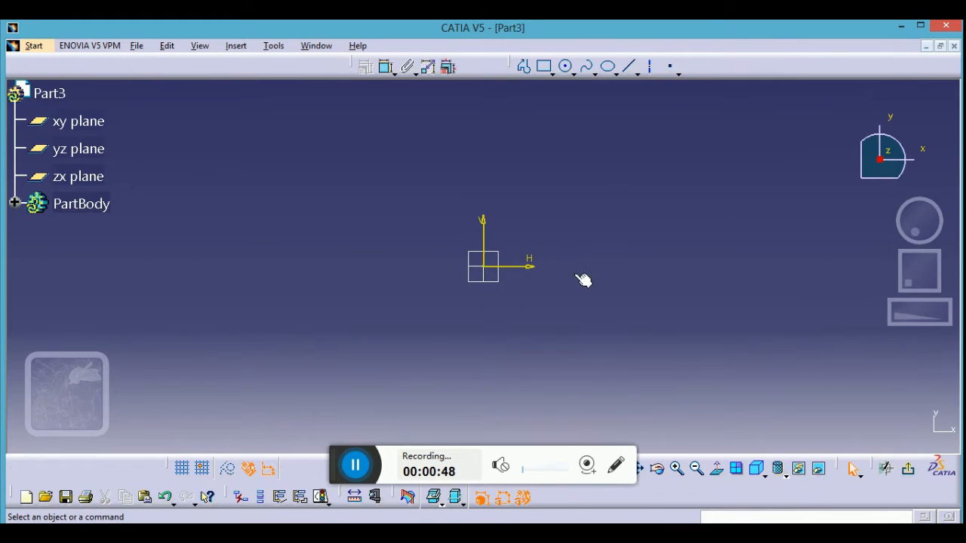
click(553, 73)
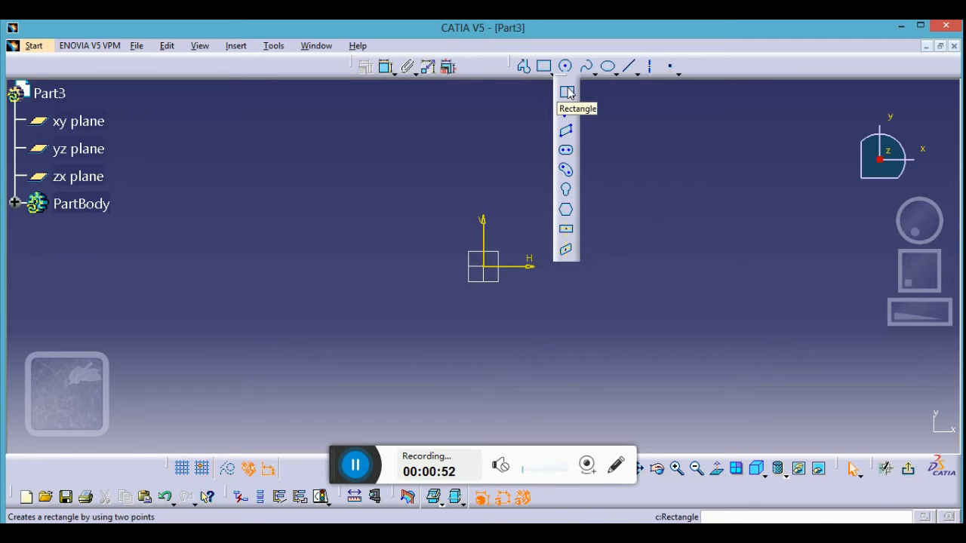
click(506, 73)
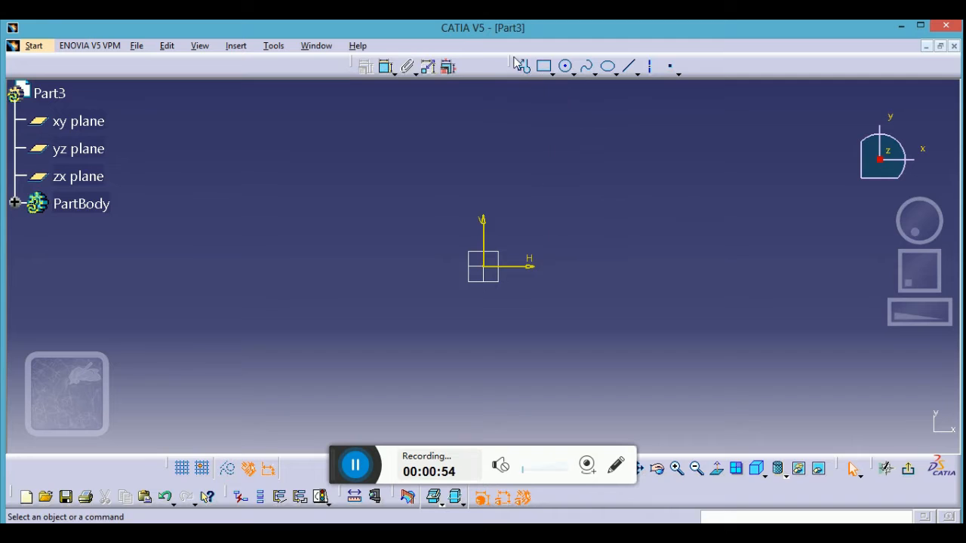
click(511, 57)
drag(511, 60, 505, 103)
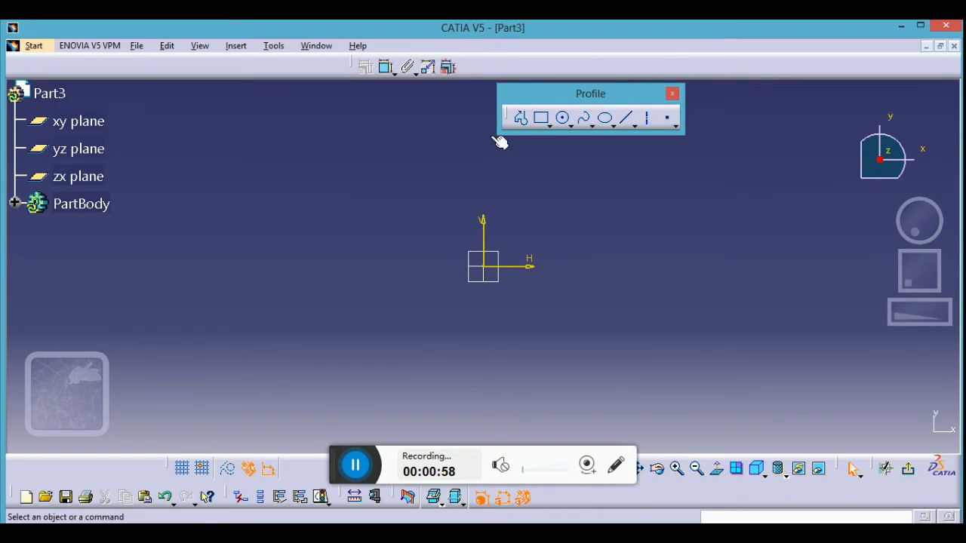
click(552, 126)
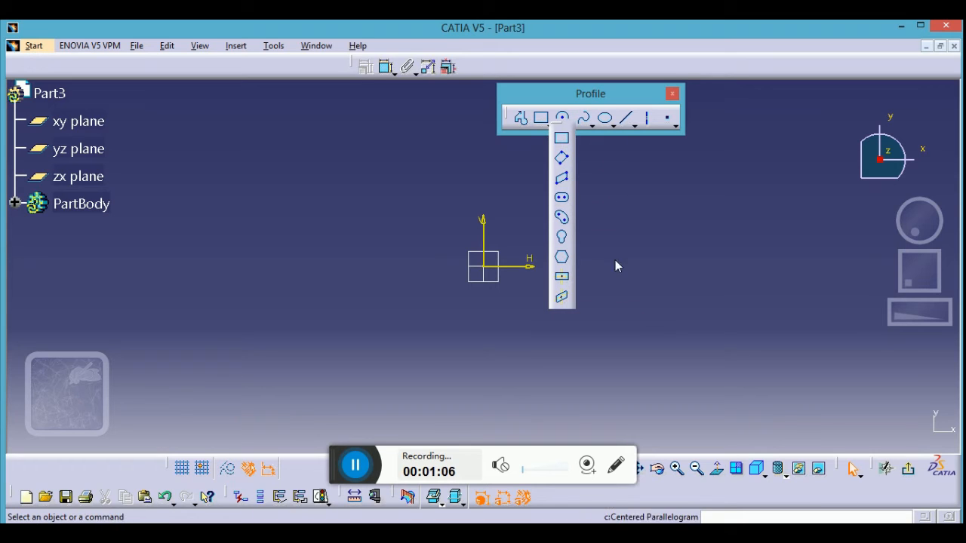
click(660, 238)
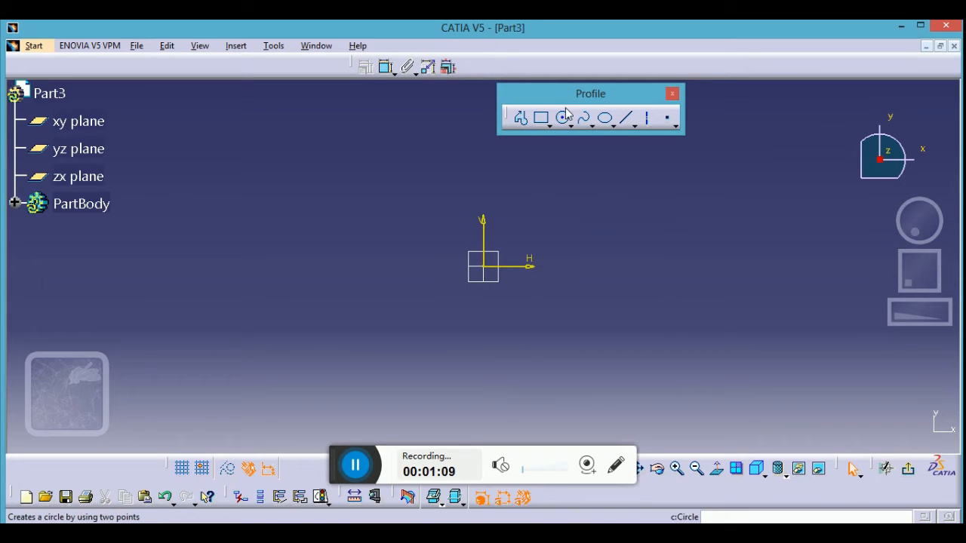
drag(571, 93, 581, 54)
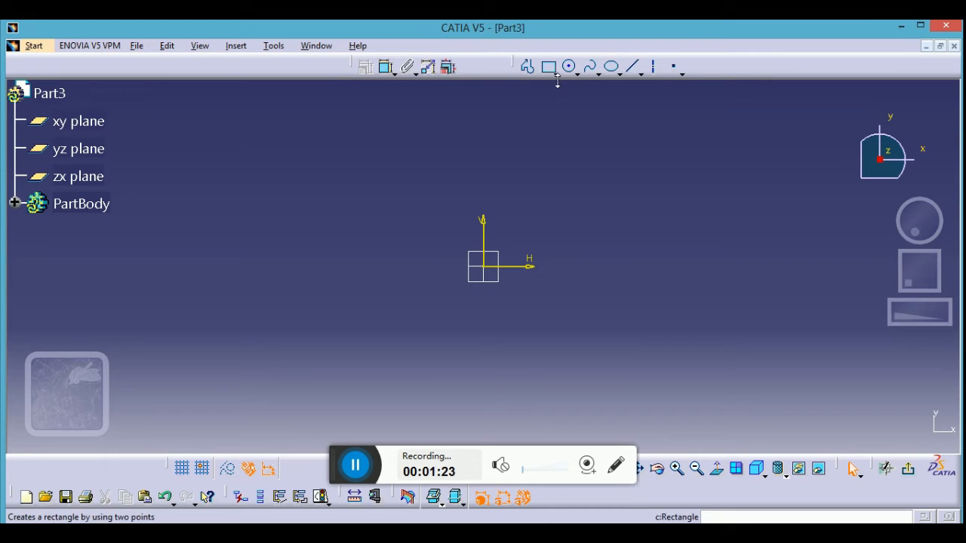
- Draw a wide two-point rectangle above the horizontal axis, spanning both sides of the vertical axis
click(556, 76)
click(565, 91)
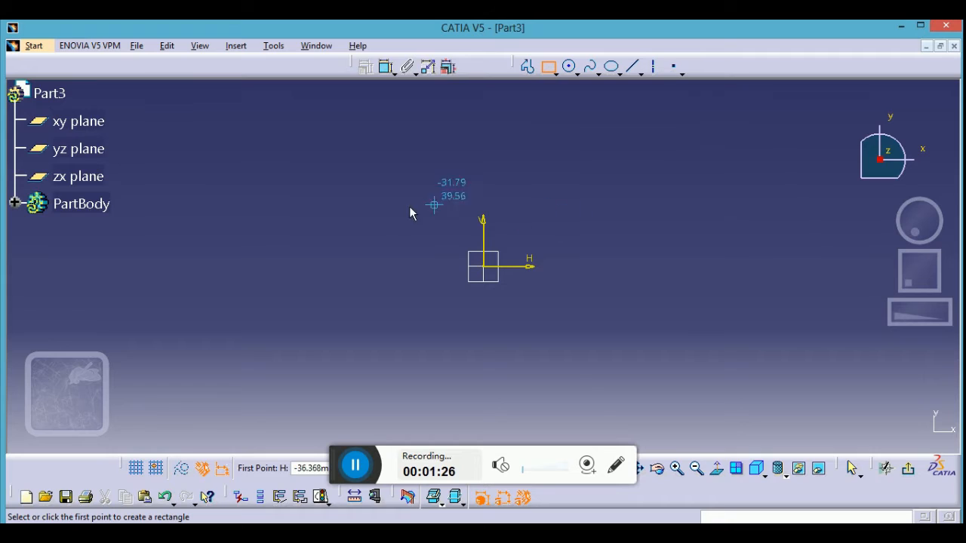
click(365, 224)
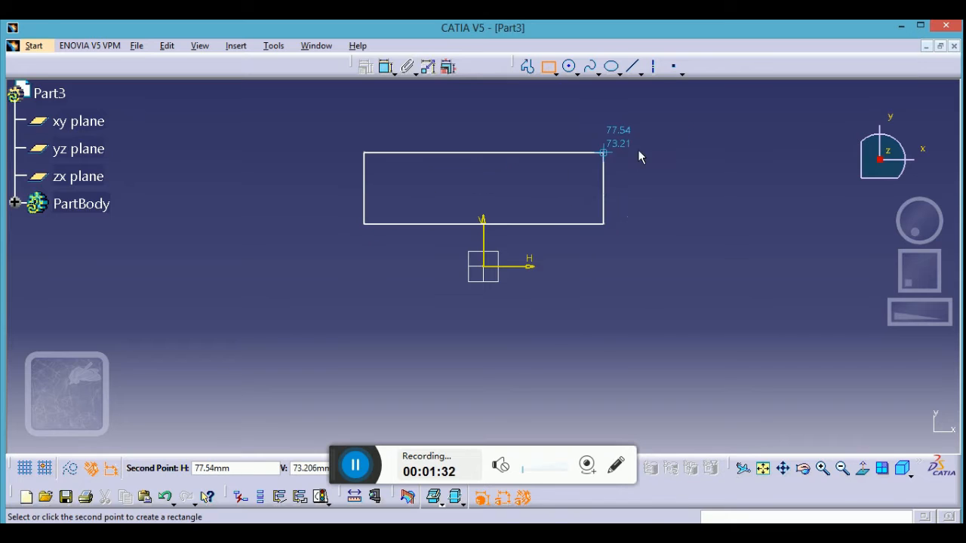
click(686, 125)
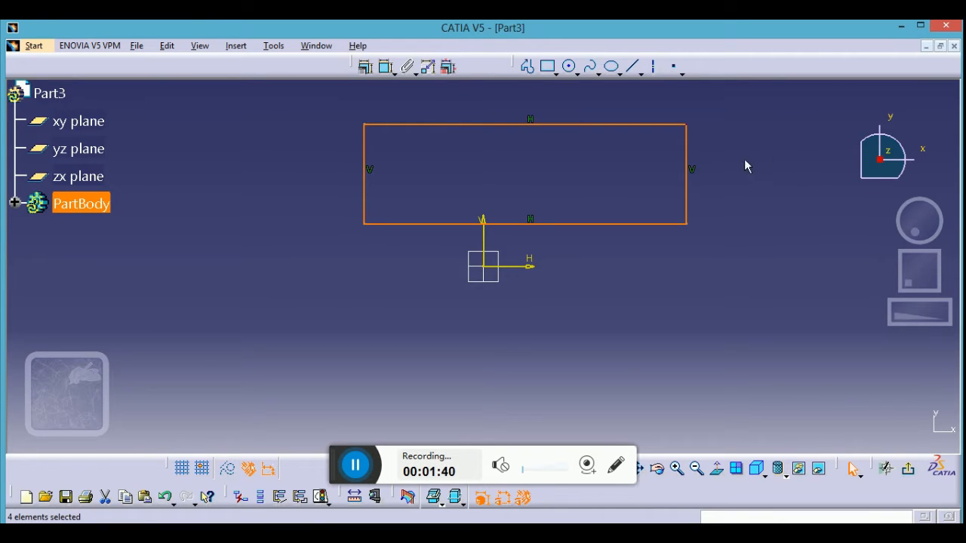
click(588, 188)
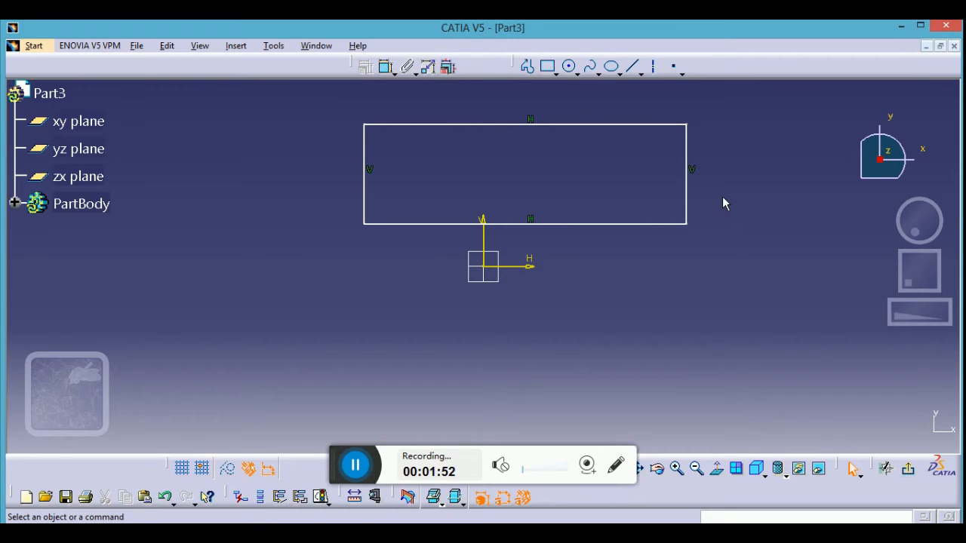
- Remove the two-point rectangle from the sketch
key(ctrl+a)
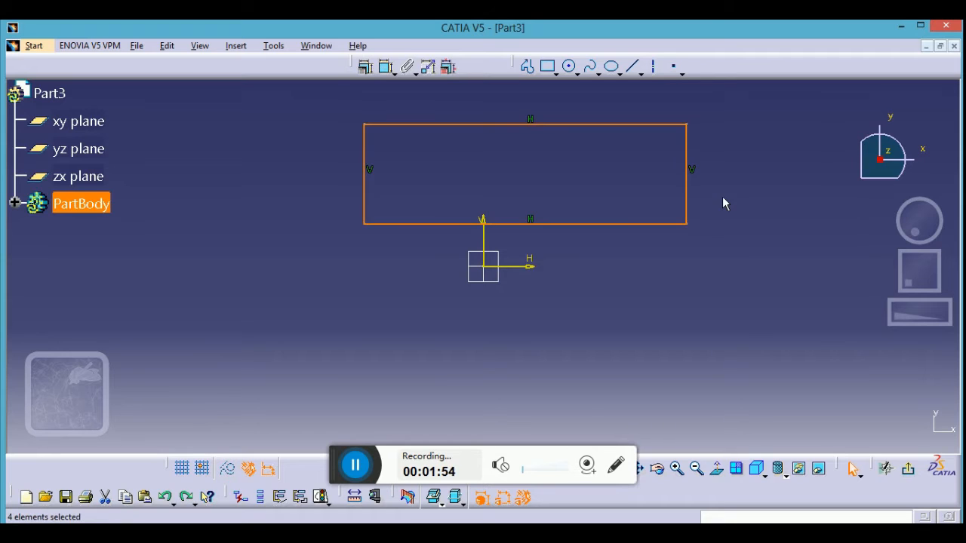
key(Delete)
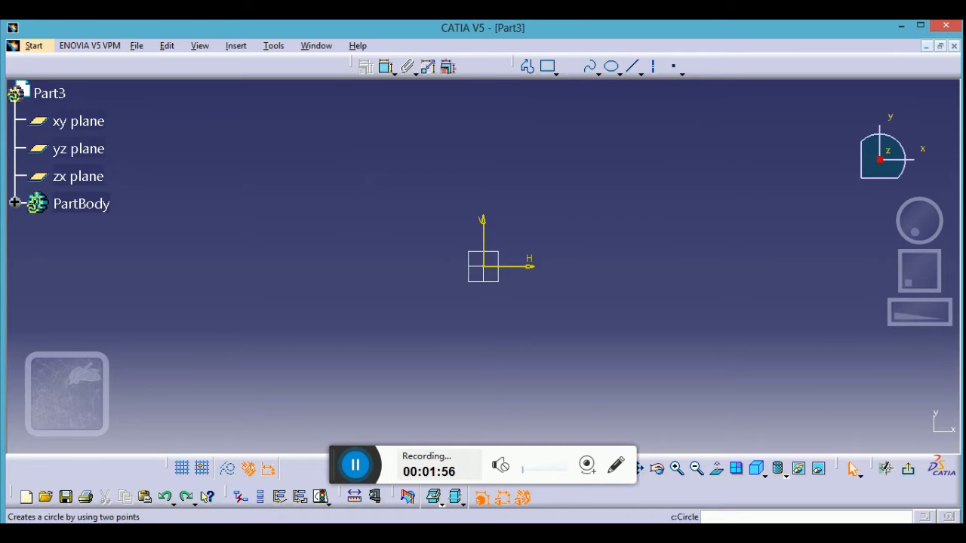
- Draw a tilted oriented rectangle to the upper left of the origin, with its short first side sloping down to the right
click(556, 75)
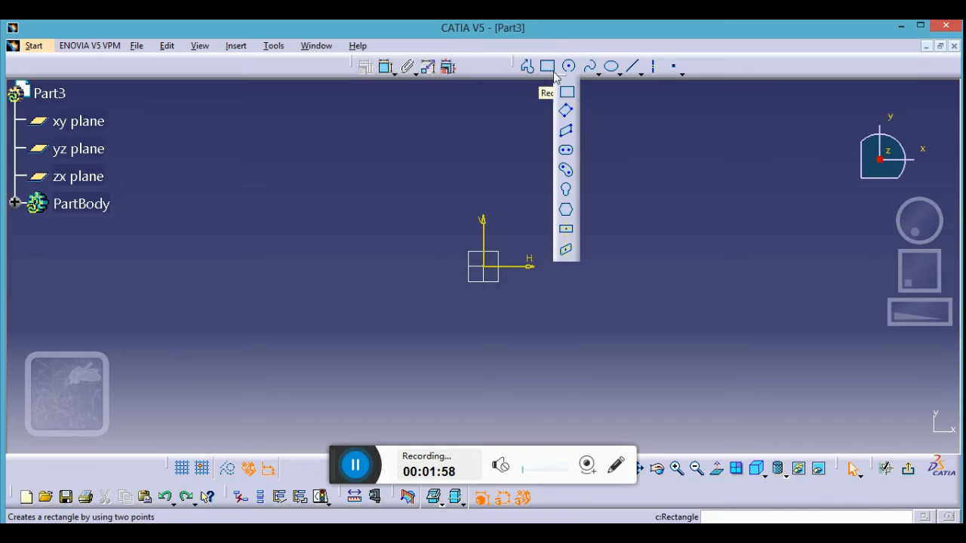
click(572, 133)
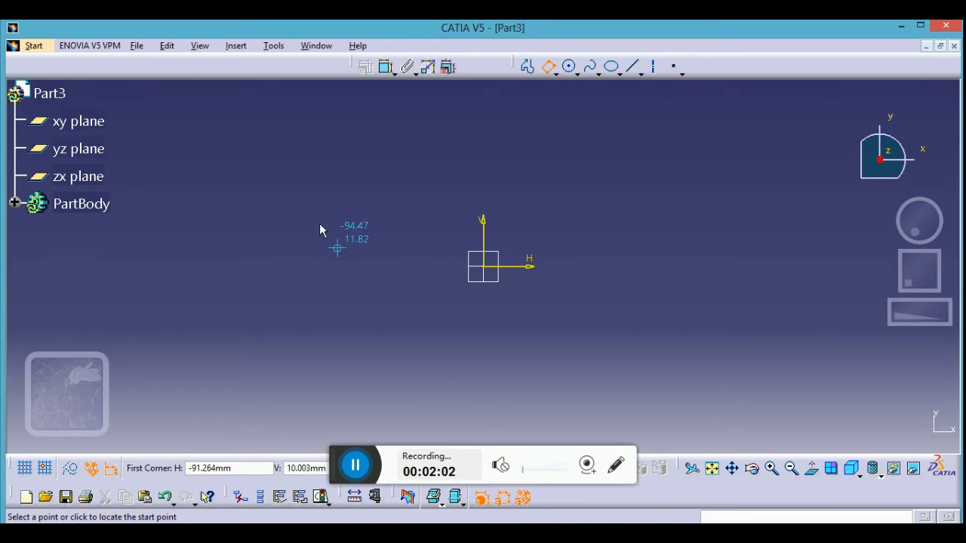
click(287, 203)
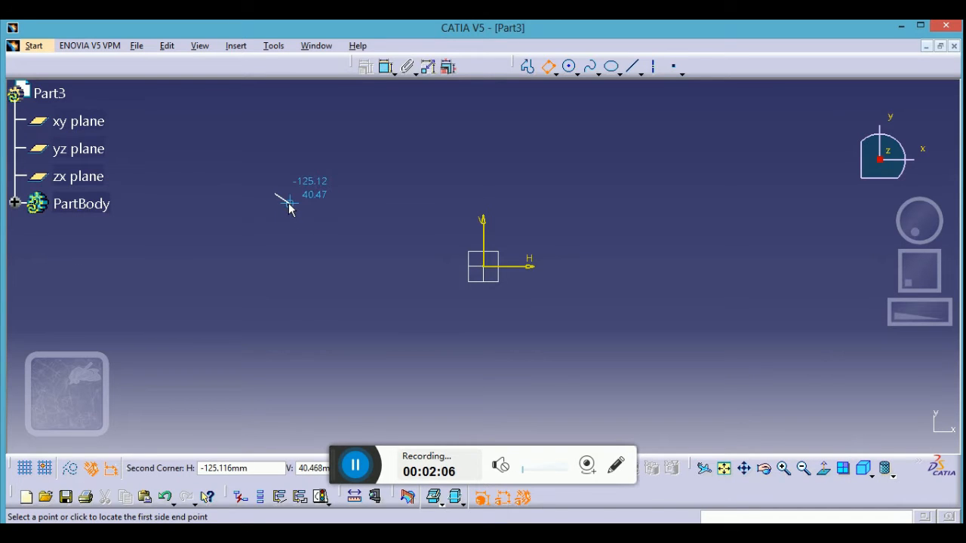
click(321, 278)
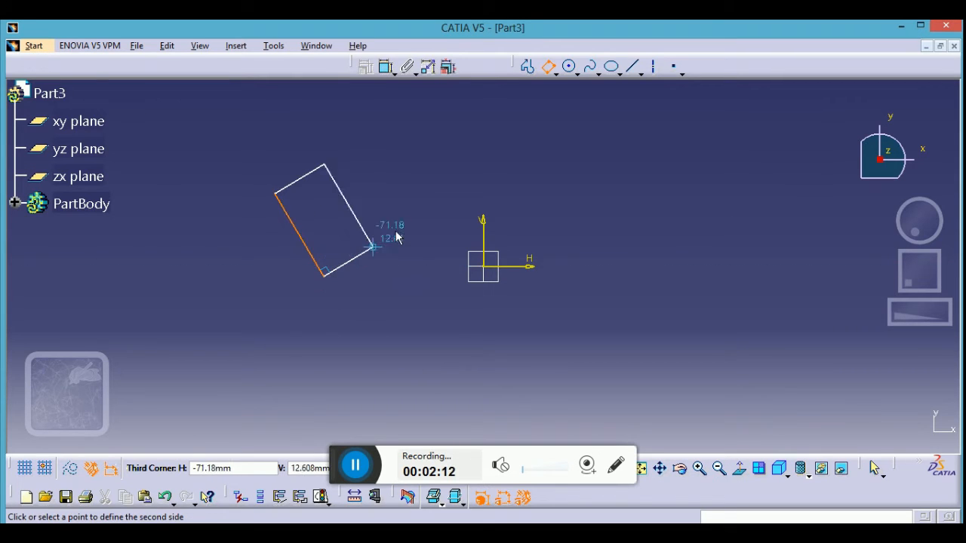
click(488, 178)
click(647, 153)
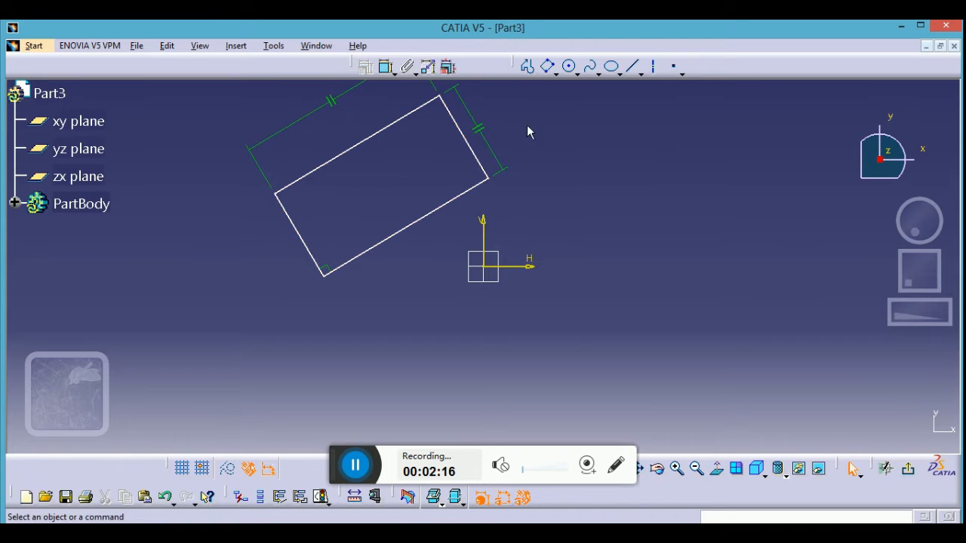
- Draw a second tilted oriented rectangle to the right of the origin, crossing the level of the horizontal axis
click(548, 68)
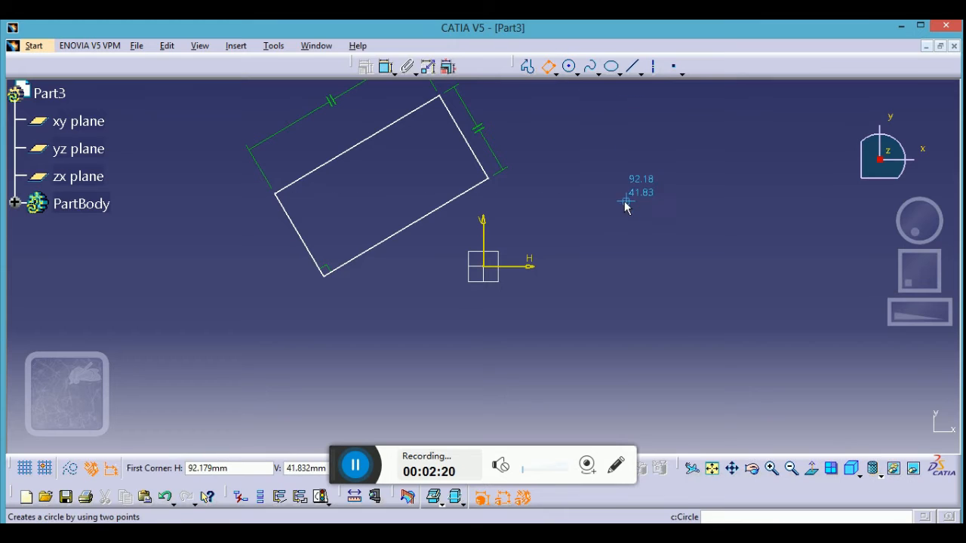
click(602, 221)
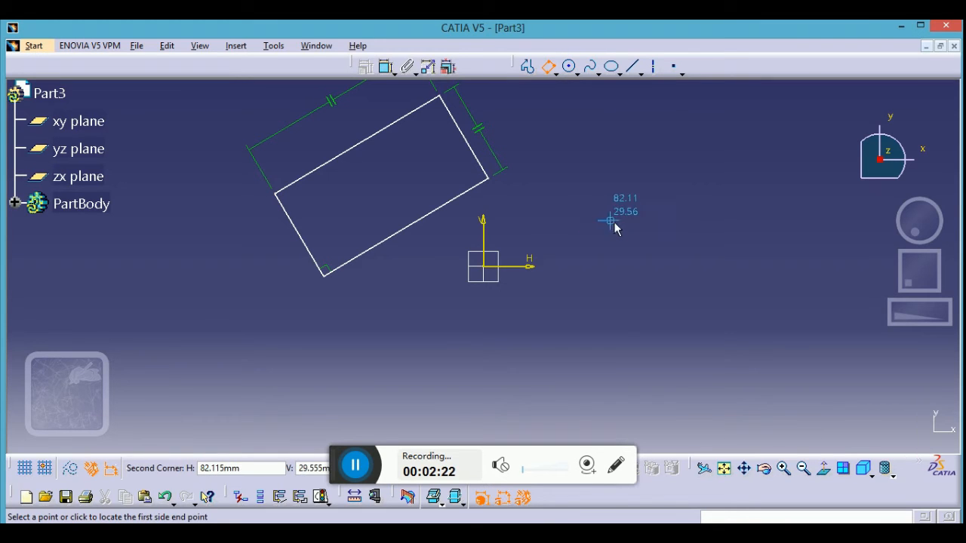
click(629, 341)
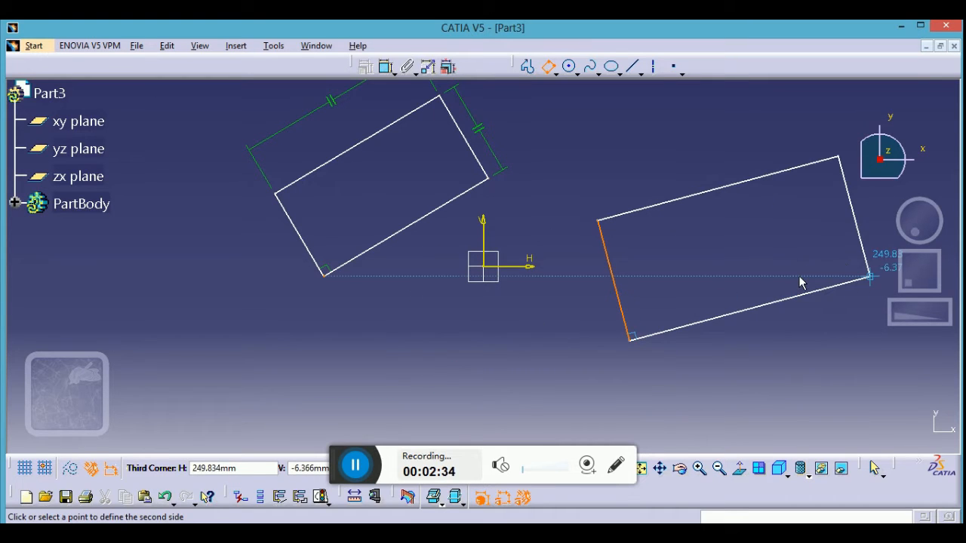
click(772, 294)
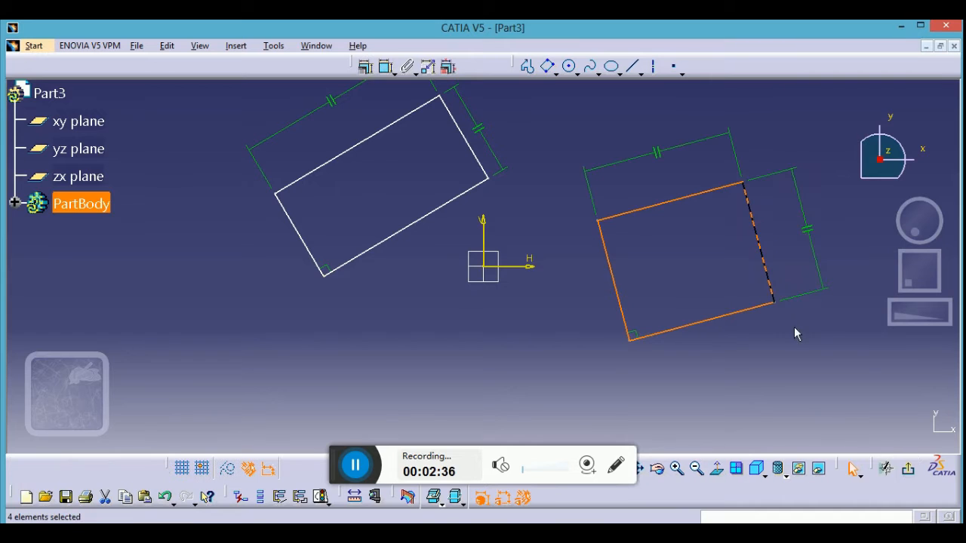
click(799, 144)
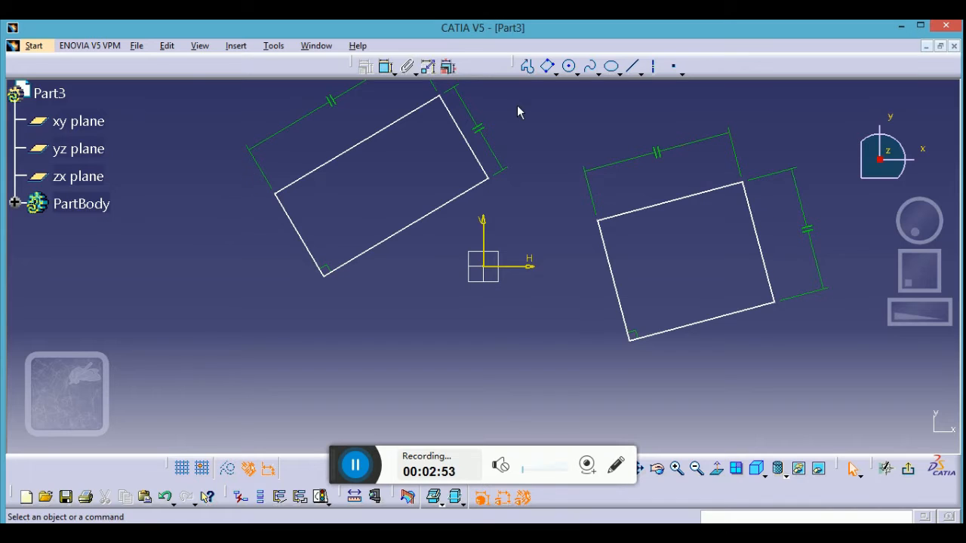
- Undo both oriented rectangles so the sketch is empty
key(ctrl+z)
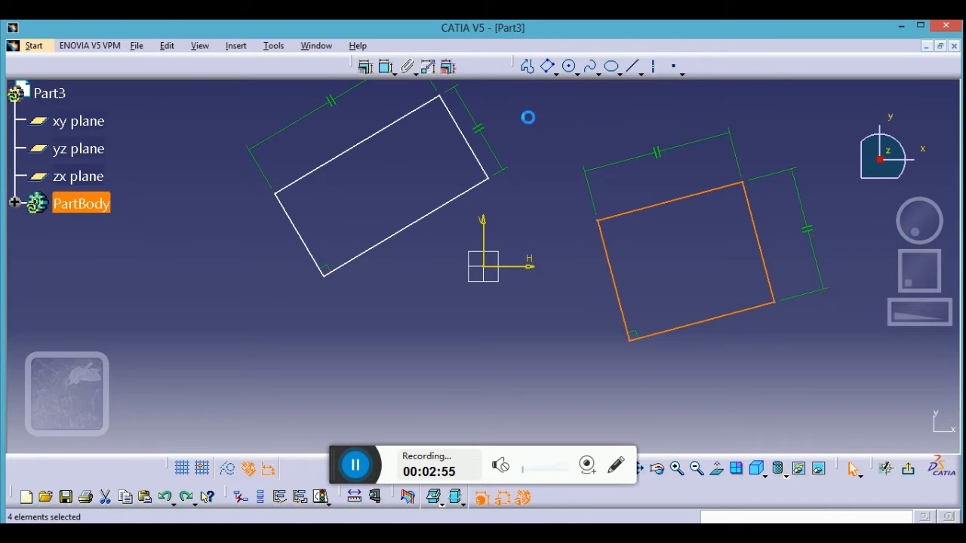
key(ctrl+z)
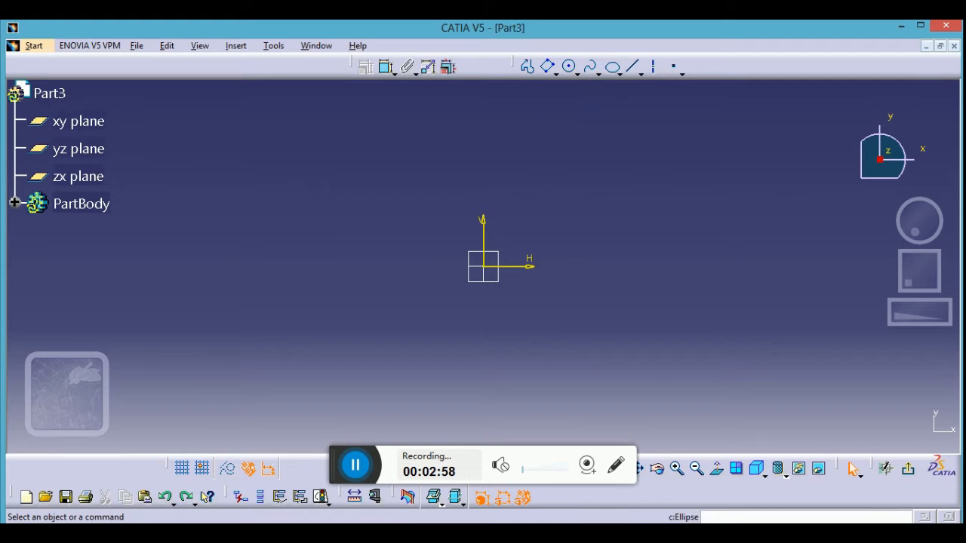
- Draw a straight line to the left of the origin, sloping steeply down to the right
click(633, 67)
click(238, 154)
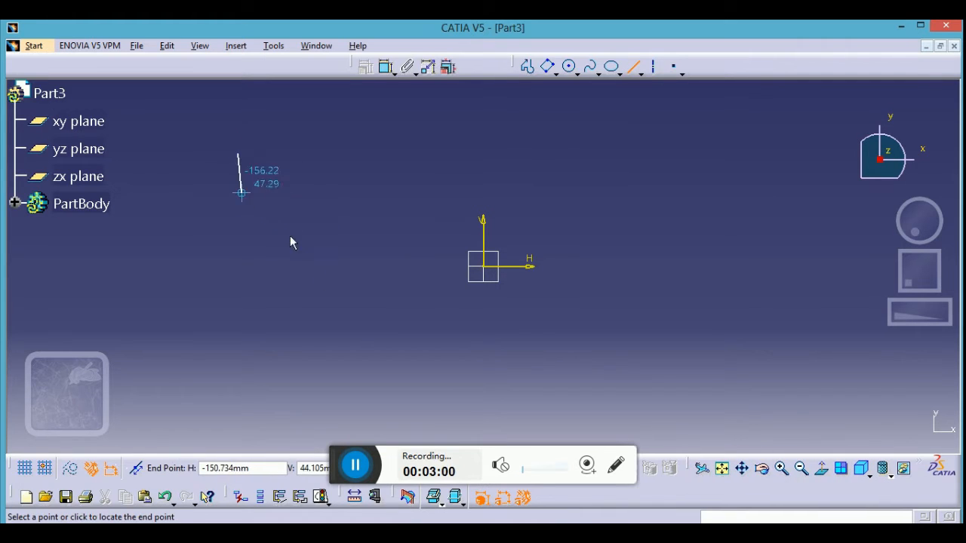
click(356, 334)
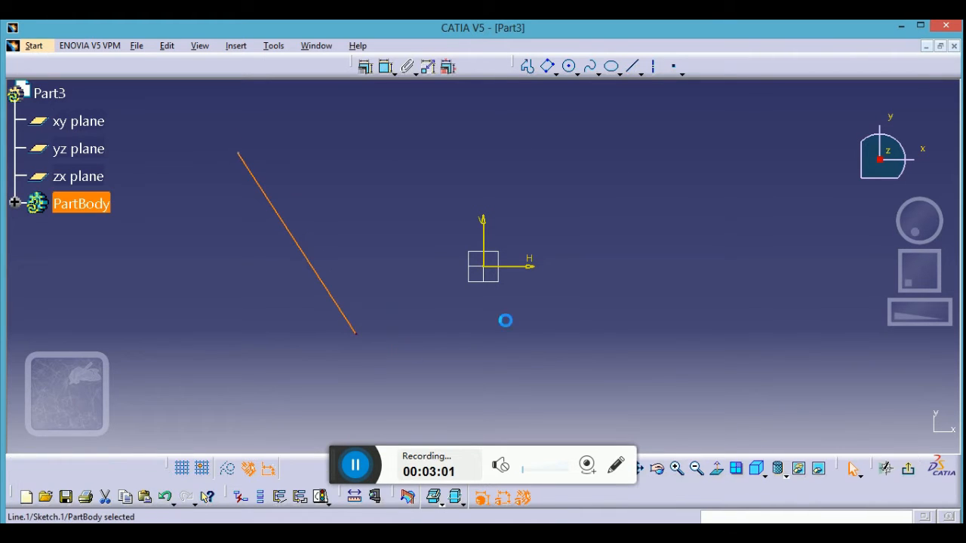
- Draw an oriented rectangle starting on the sloped line, with its first side perpendicular to the line and its second side parallel to it
click(636, 68)
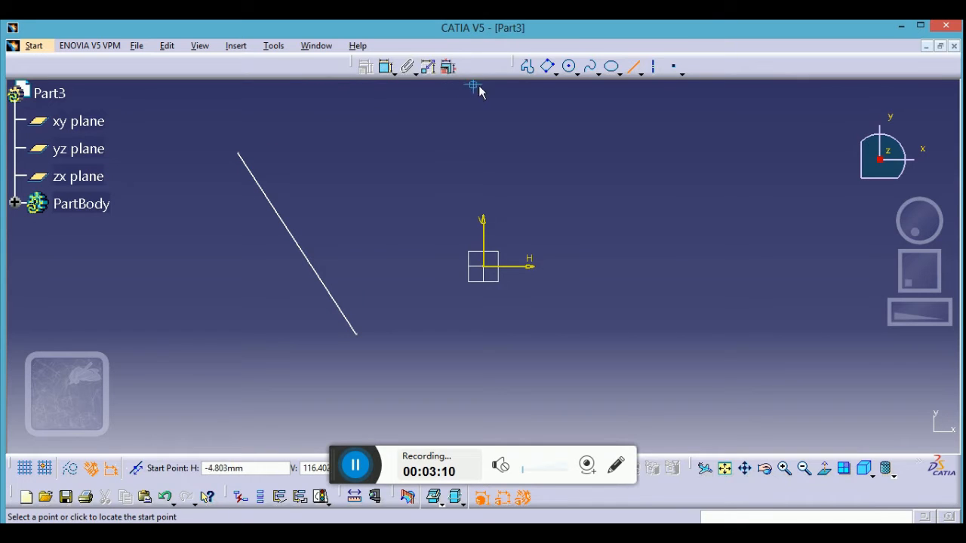
click(548, 68)
click(277, 209)
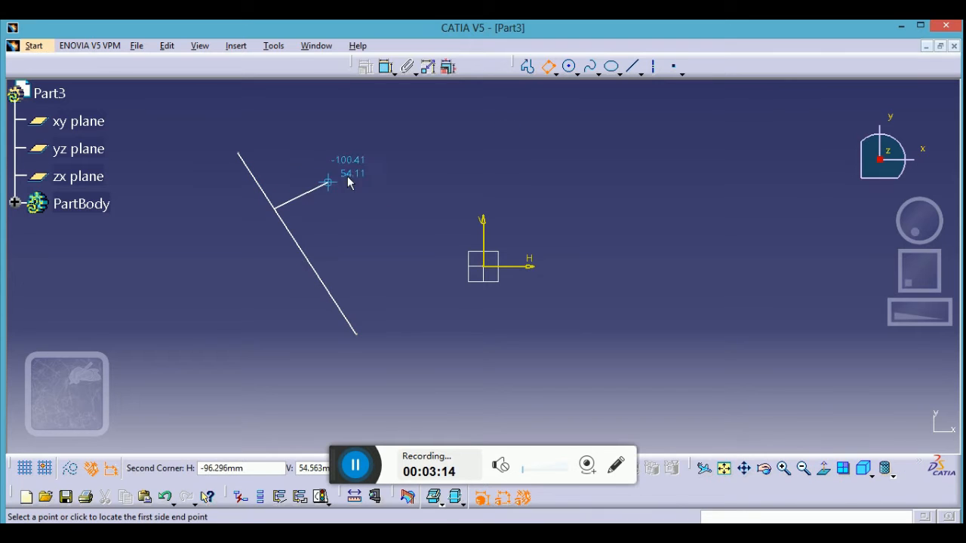
click(387, 138)
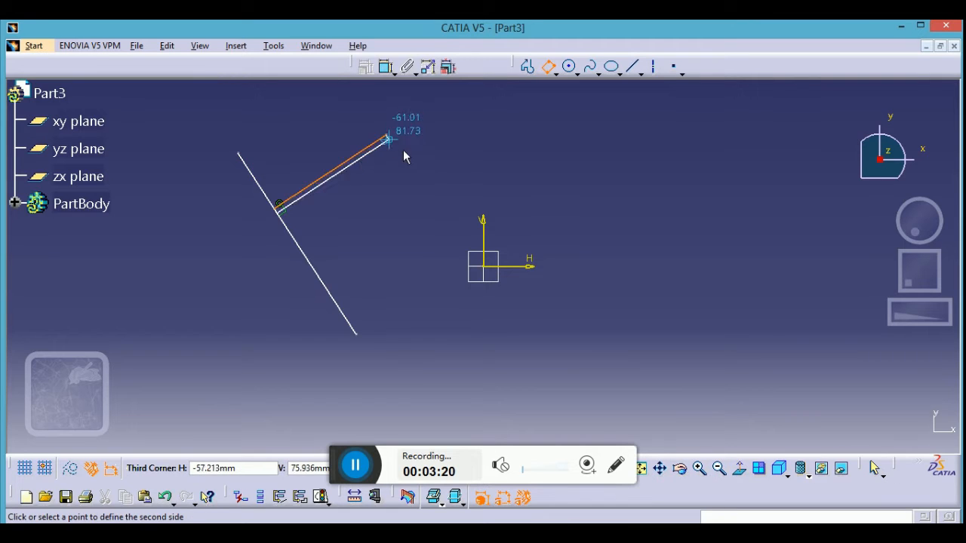
click(517, 335)
click(682, 160)
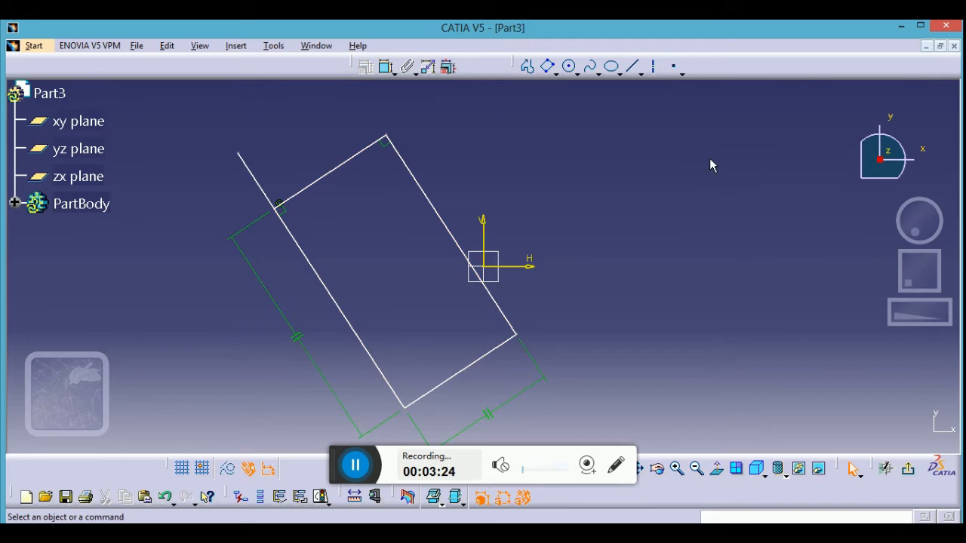
- Undo the oriented rectangle and the sloped line so the sketch is empty
key(ctrl+z)
key(ctrl+z)
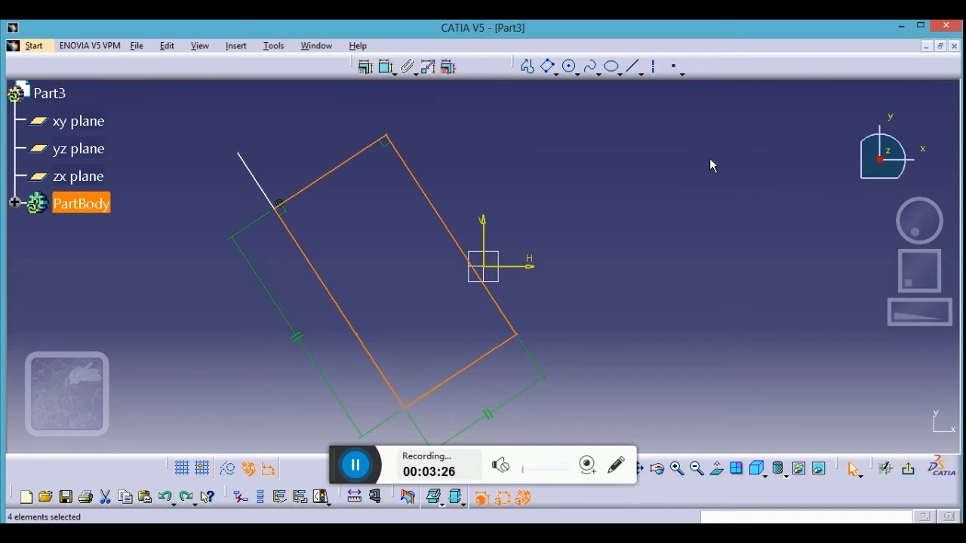
key(ctrl+z)
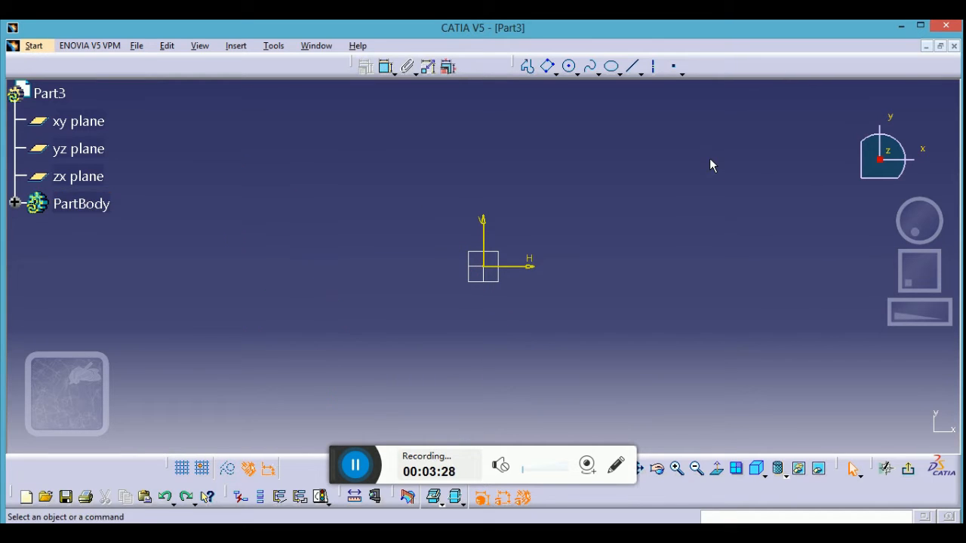
- Draw a parallelogram to the upper left of the origin, with a short side sloping up to the left and long horizontal sides
click(555, 73)
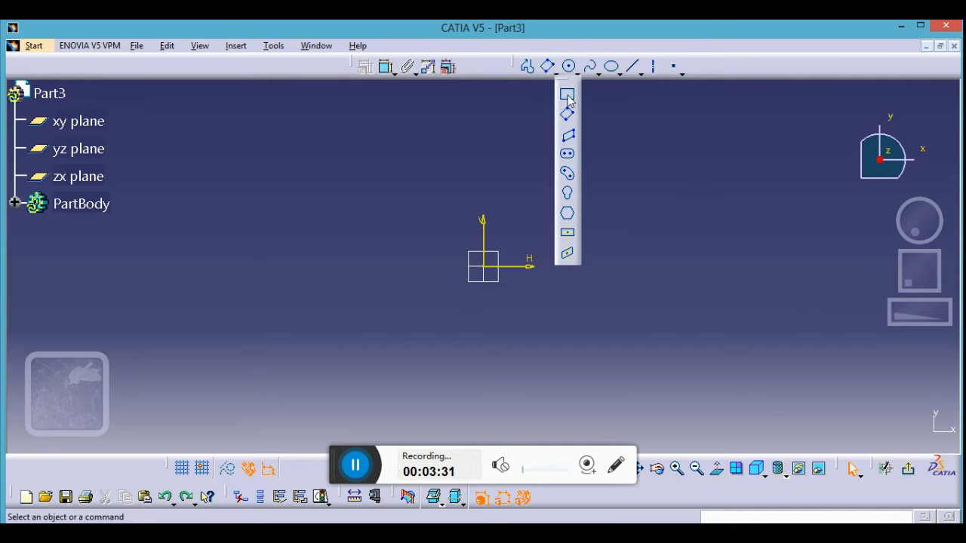
click(568, 135)
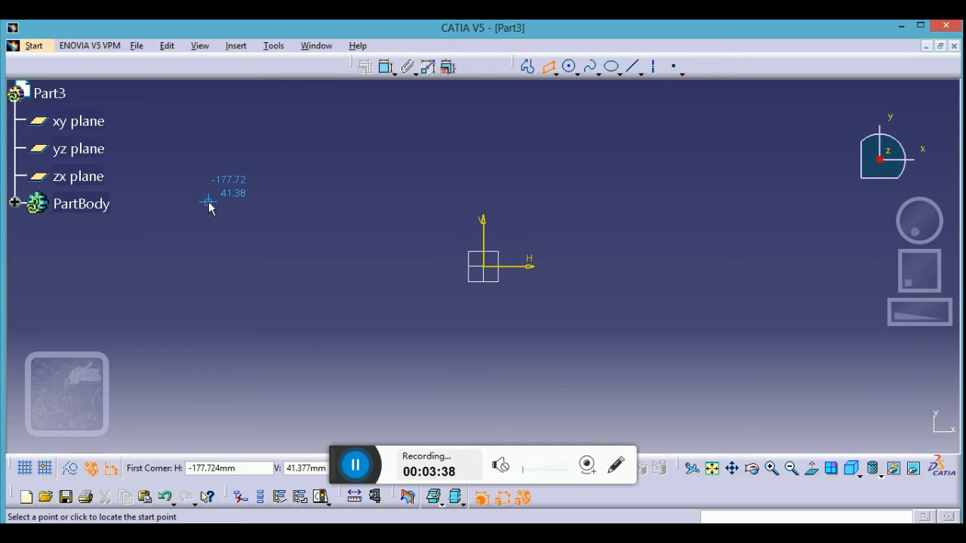
click(281, 234)
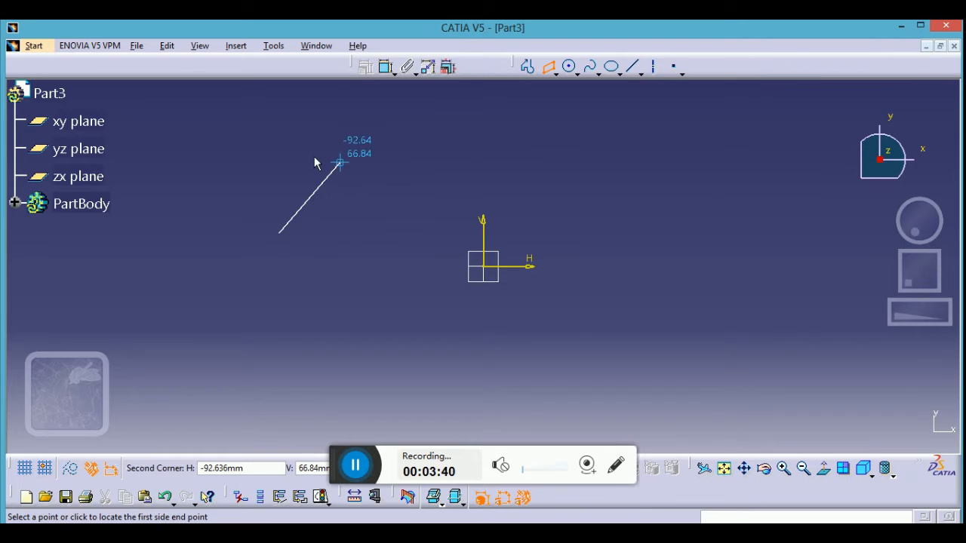
click(238, 165)
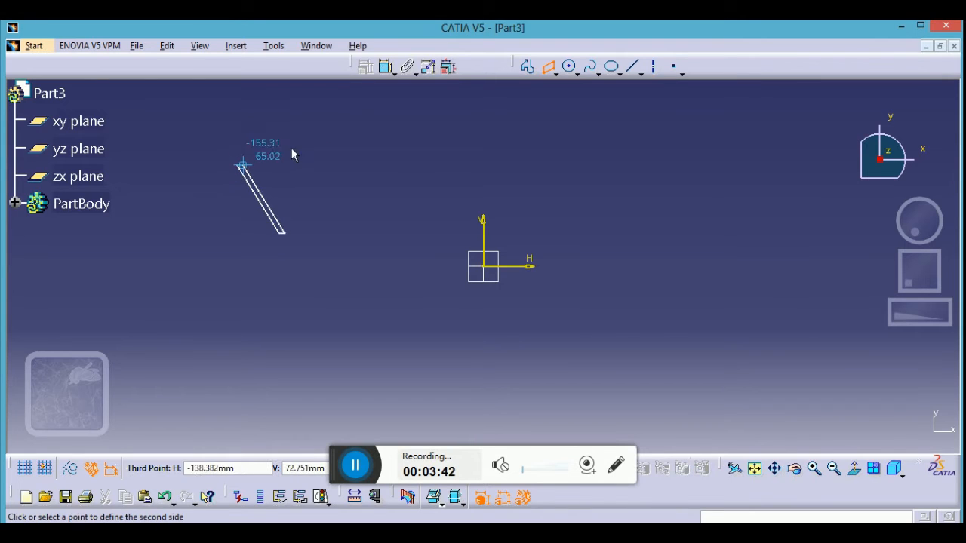
click(502, 166)
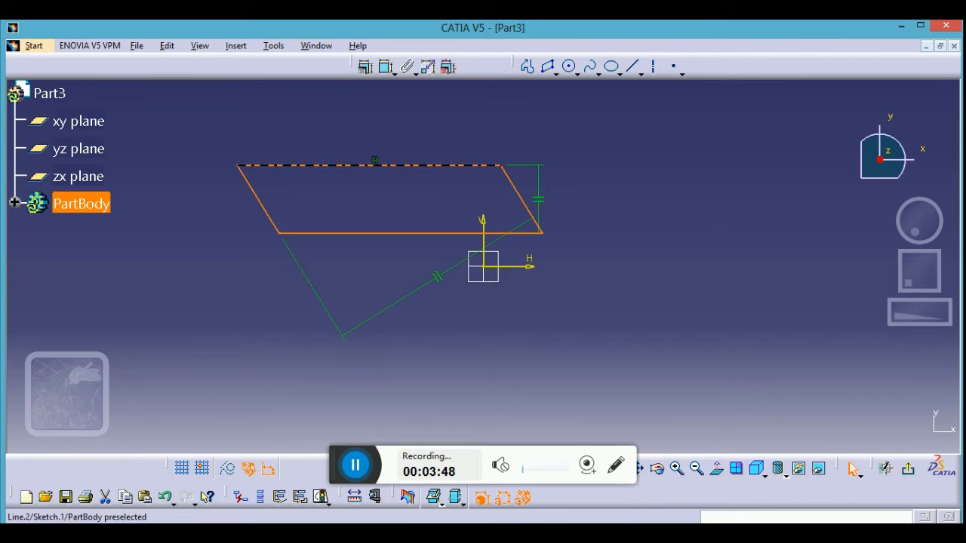
click(825, 215)
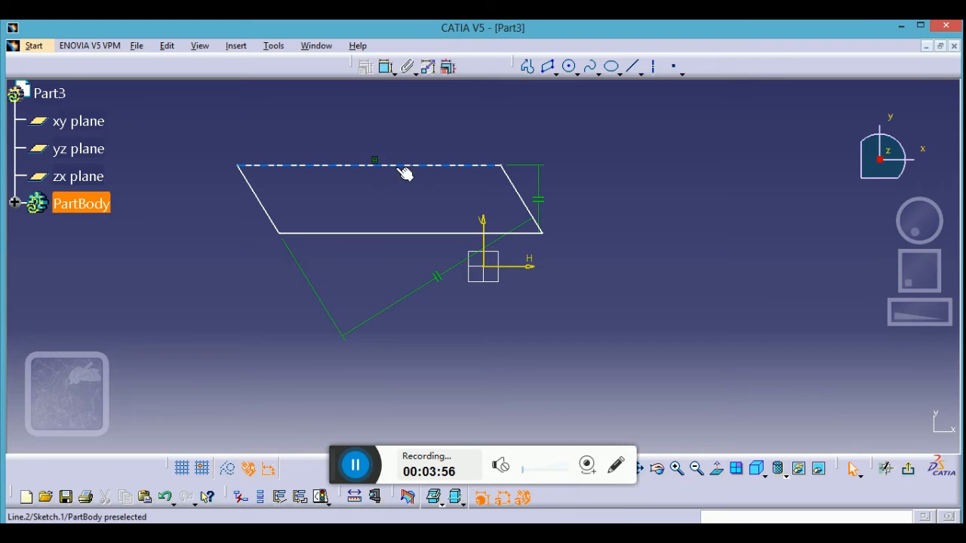
- Move the parallelogram by its upper edge slightly down and to the left
mouse_move(402, 173)
mouse_down()
mouse_move(420, 190)
mouse_move(443, 175)
mouse_move(404, 170)
mouse_move(450, 164)
mouse_move(445, 134)
mouse_move(371, 191)
mouse_move(429, 157)
mouse_move(460, 205)
mouse_move(431, 179)
mouse_up()
click(433, 188)
click(700, 206)
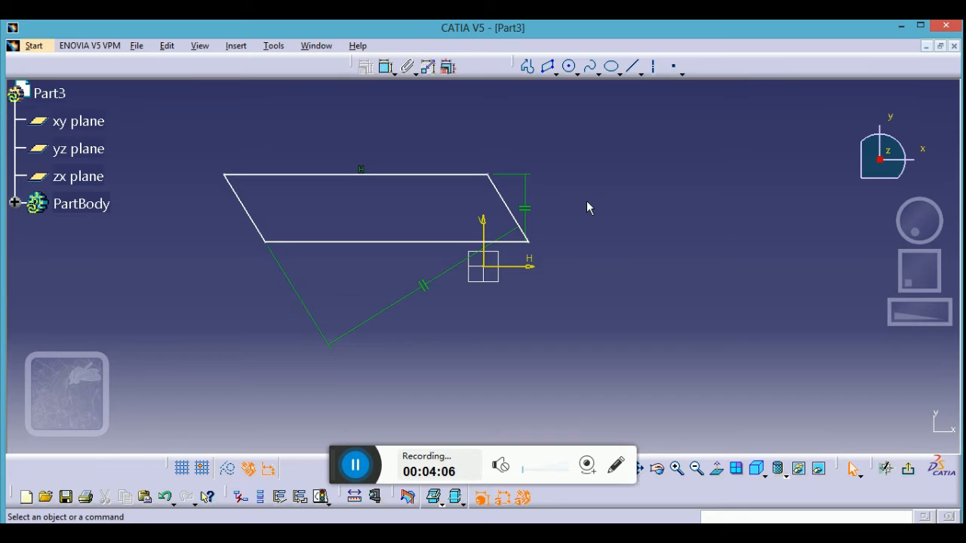
- Undo the move and the parallelogram to clear the sketch
key(ctrl+z)
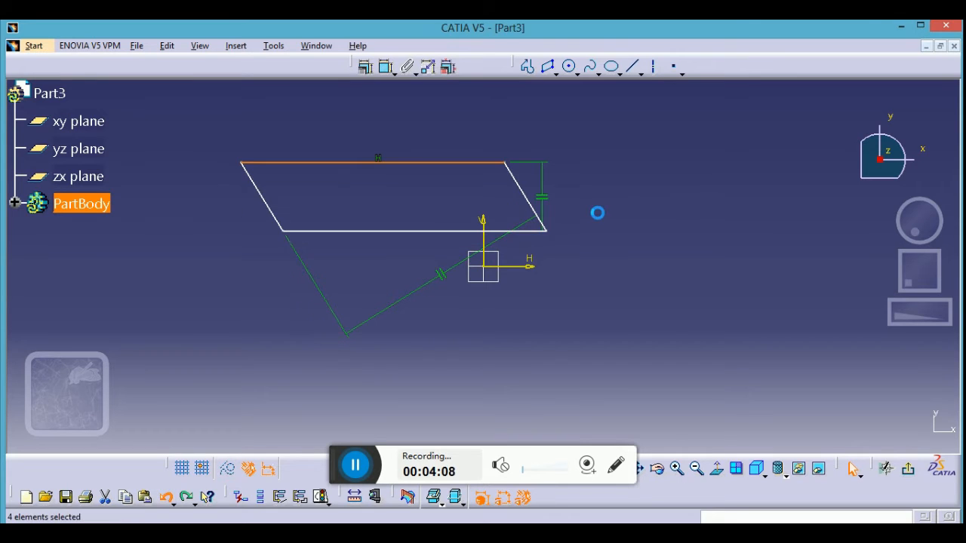
key(ctrl+z)
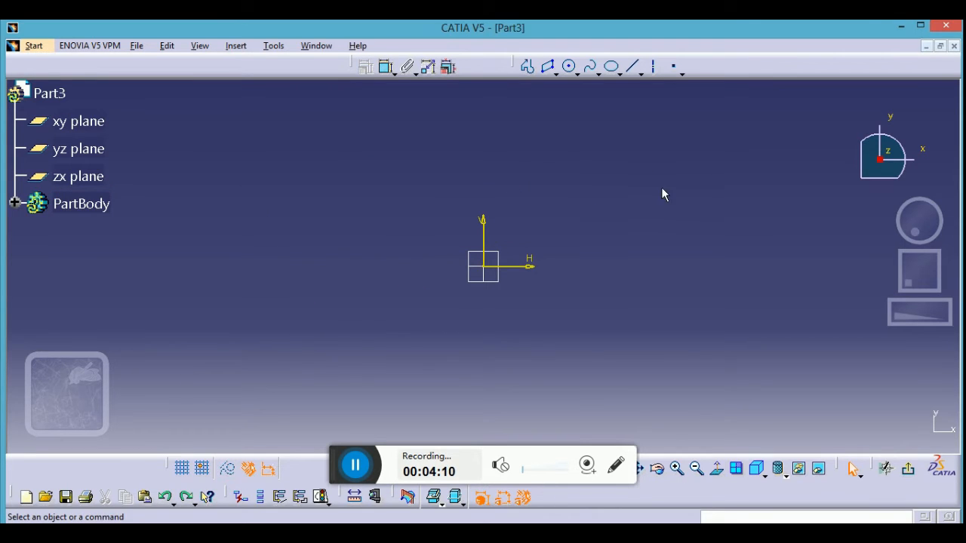
- Draw a horizontal elongated hole with a radius of about 37.7 mm, mostly above the origin
click(556, 73)
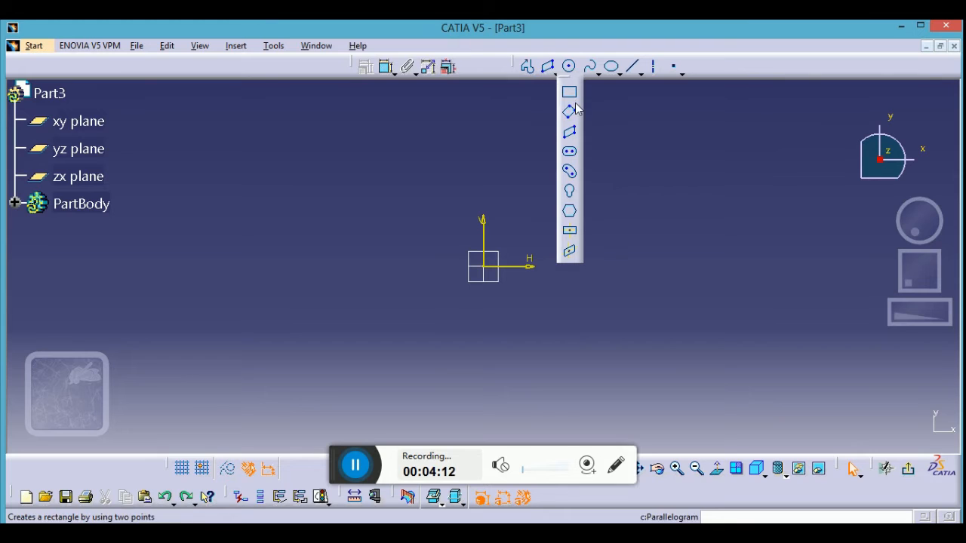
click(571, 154)
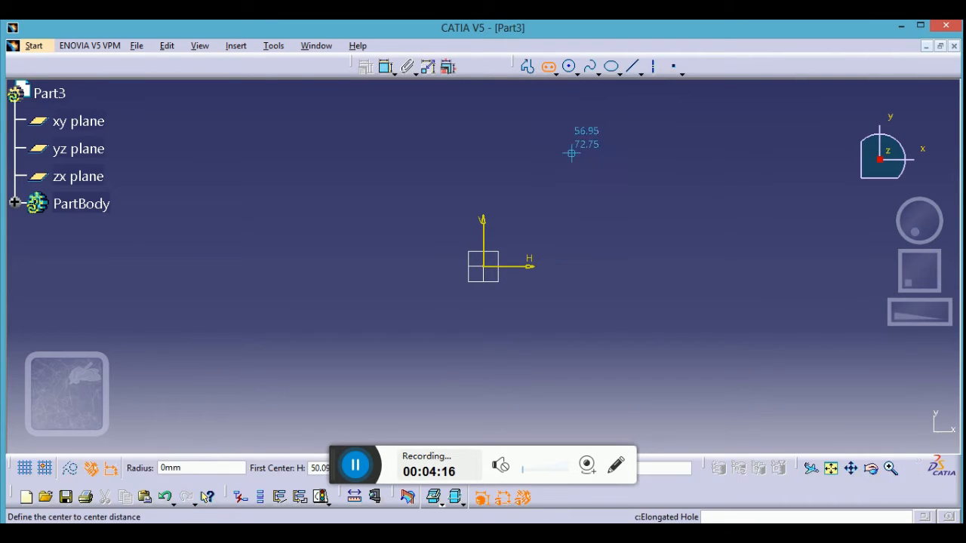
click(306, 210)
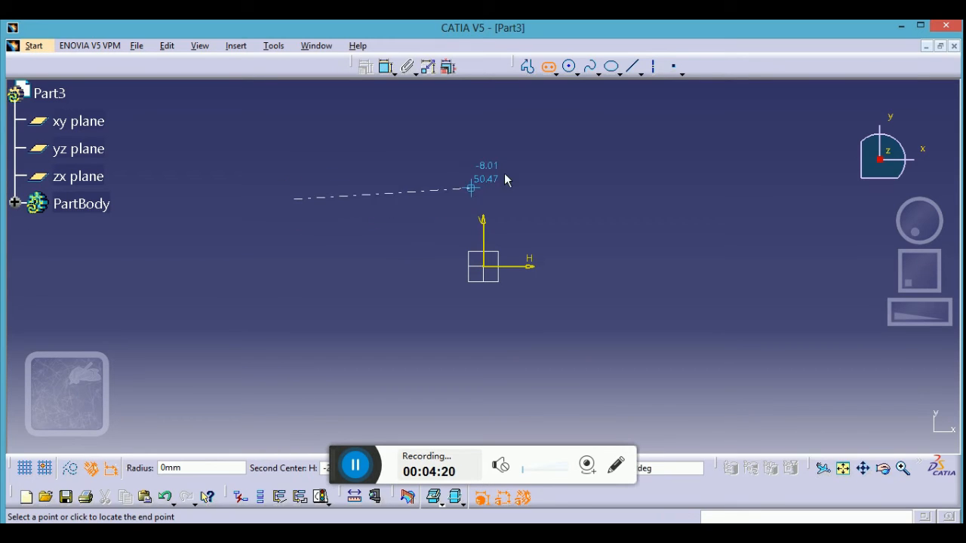
click(572, 200)
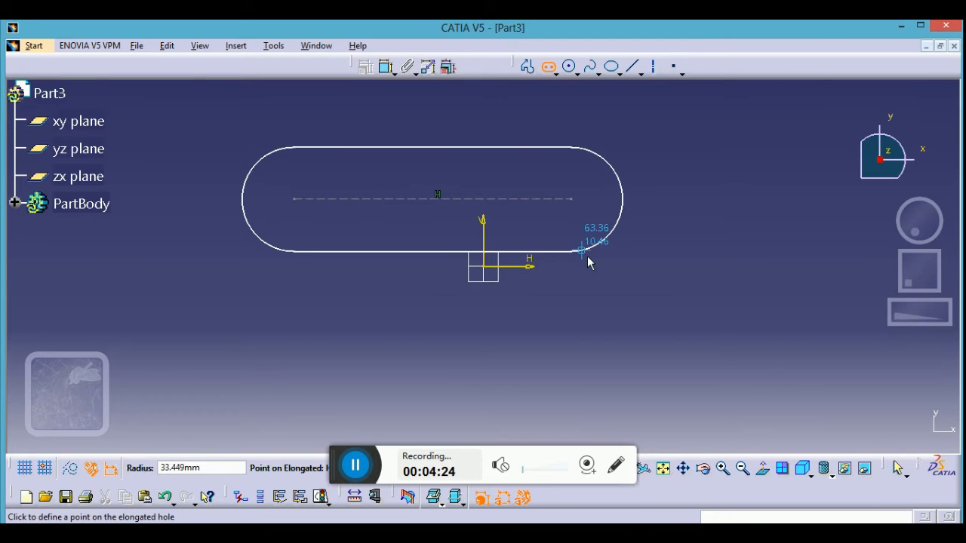
click(587, 256)
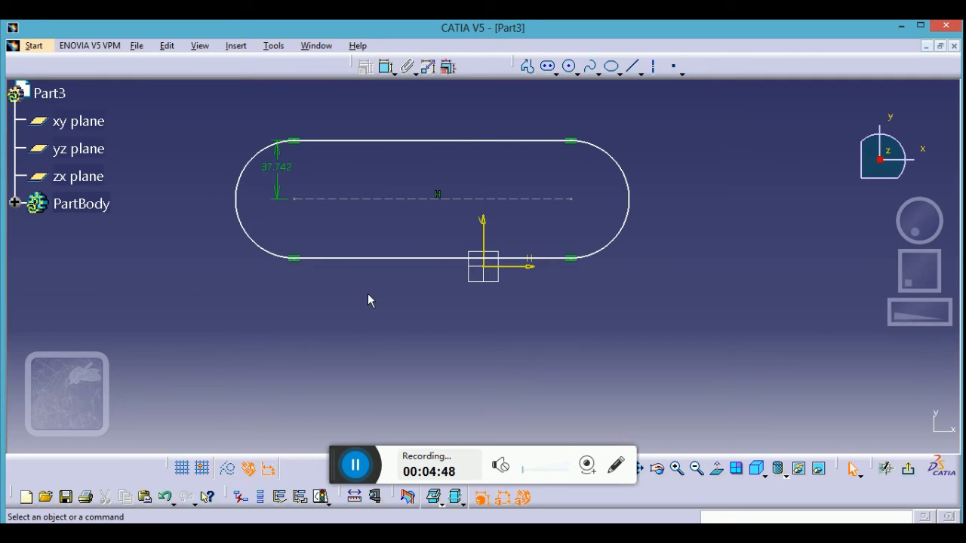
- Select all the elongated hole's geometry and delete it
key(ctrl+a)
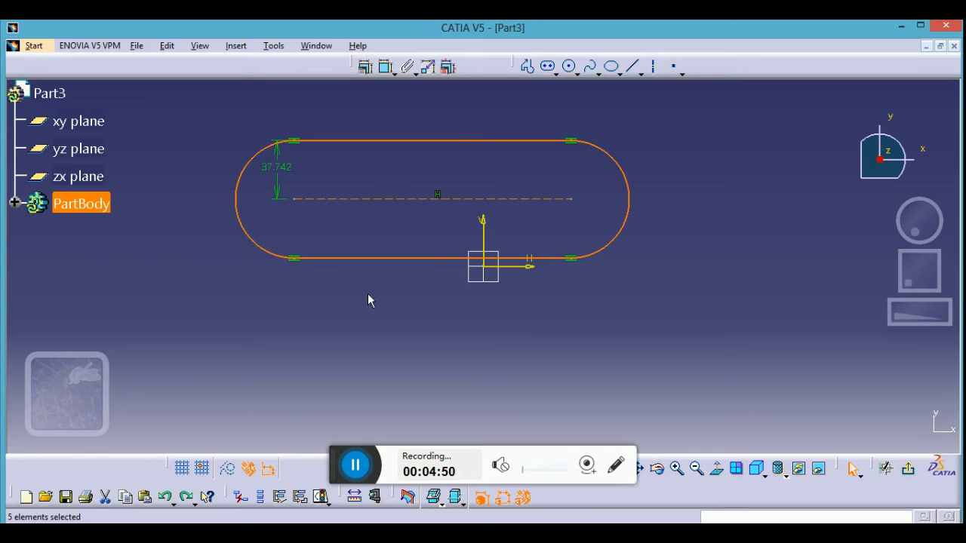
key(Delete)
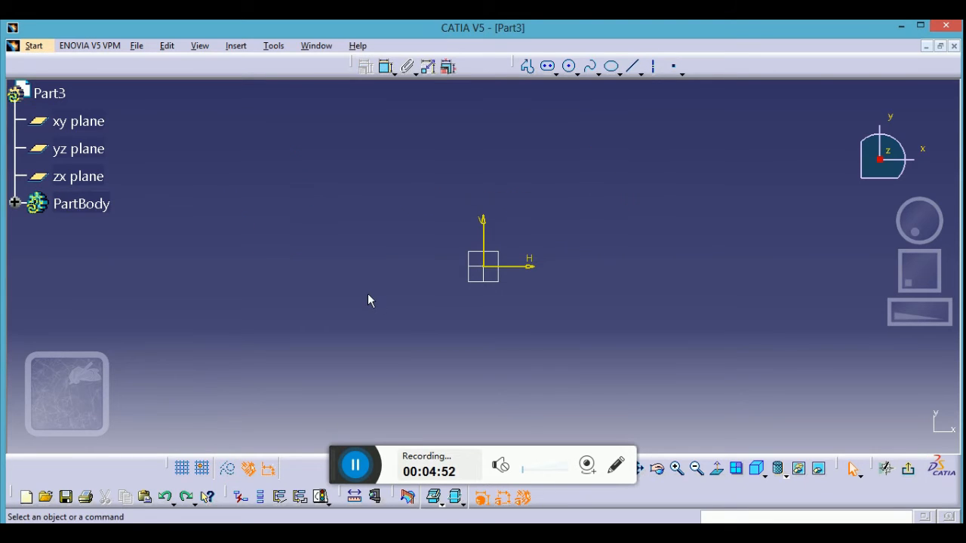
- Draw a long horizontal elongated hole with a radius of about 27.6 mm above the origin
click(556, 73)
click(548, 66)
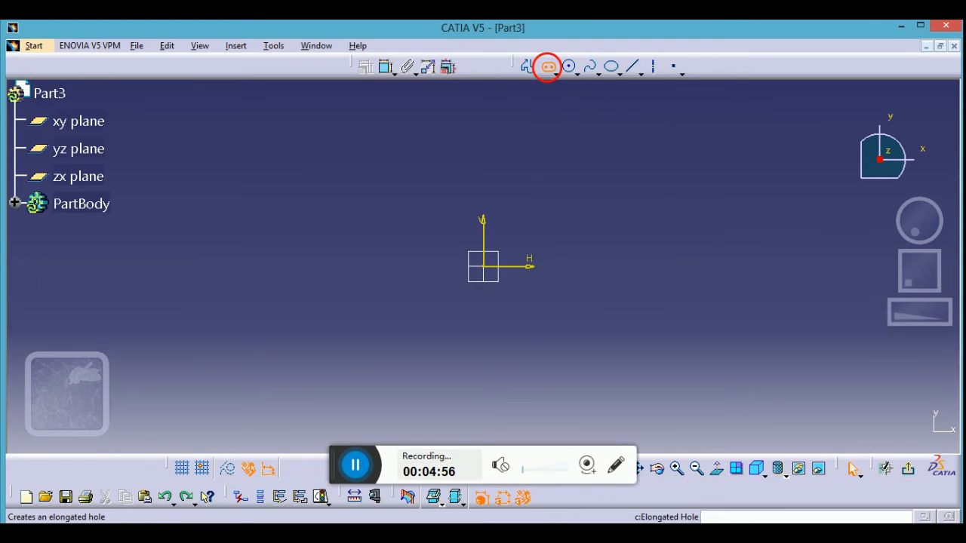
click(243, 166)
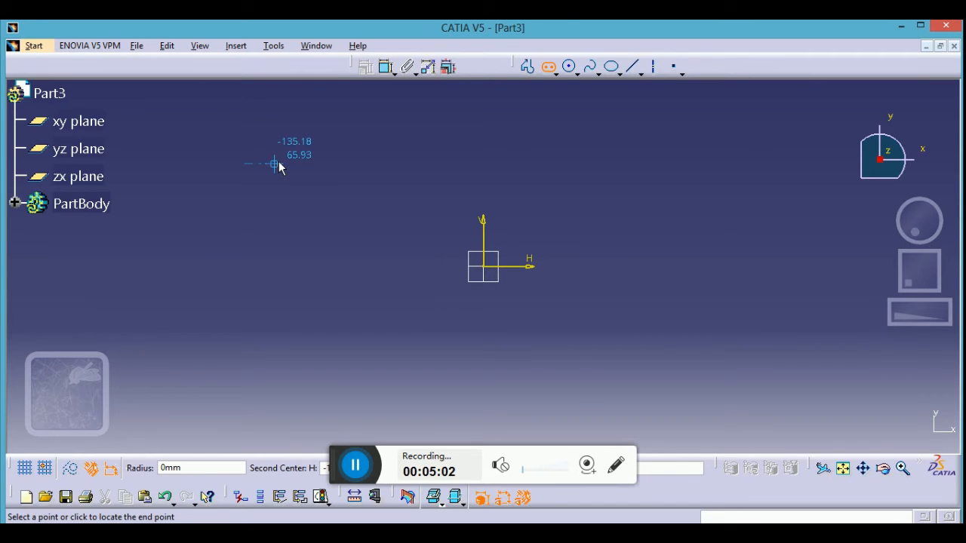
click(593, 164)
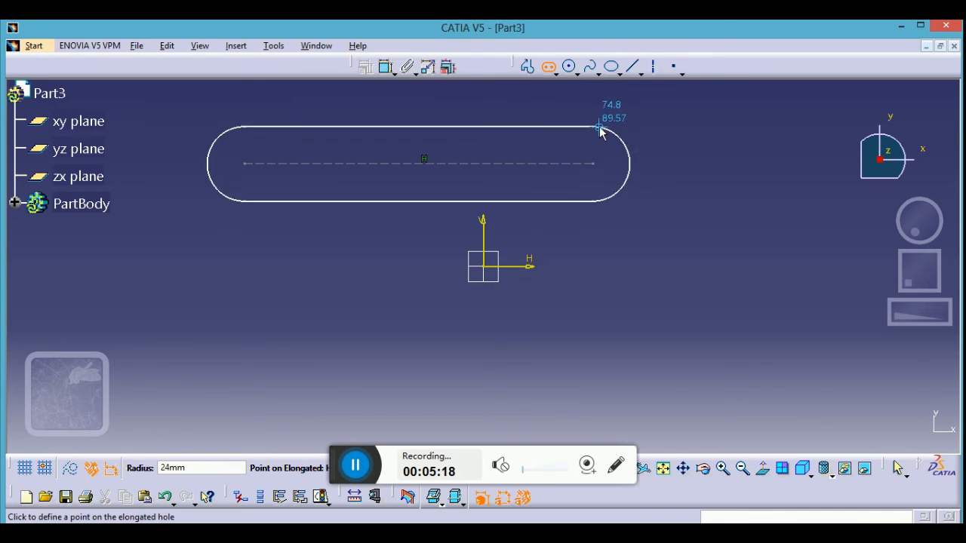
click(601, 125)
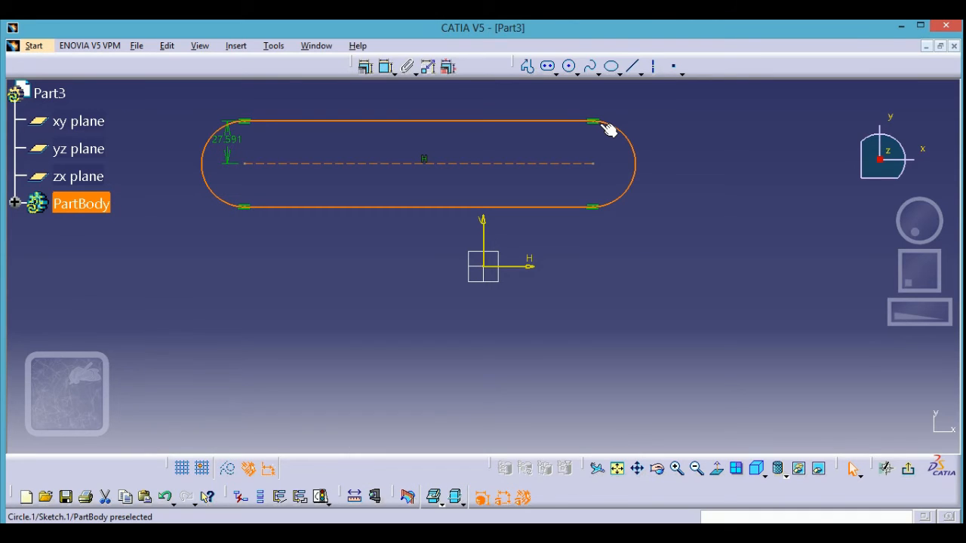
click(692, 229)
- Draw a second horizontal elongated hole with a radius of about 20.5 mm below the origin
click(548, 66)
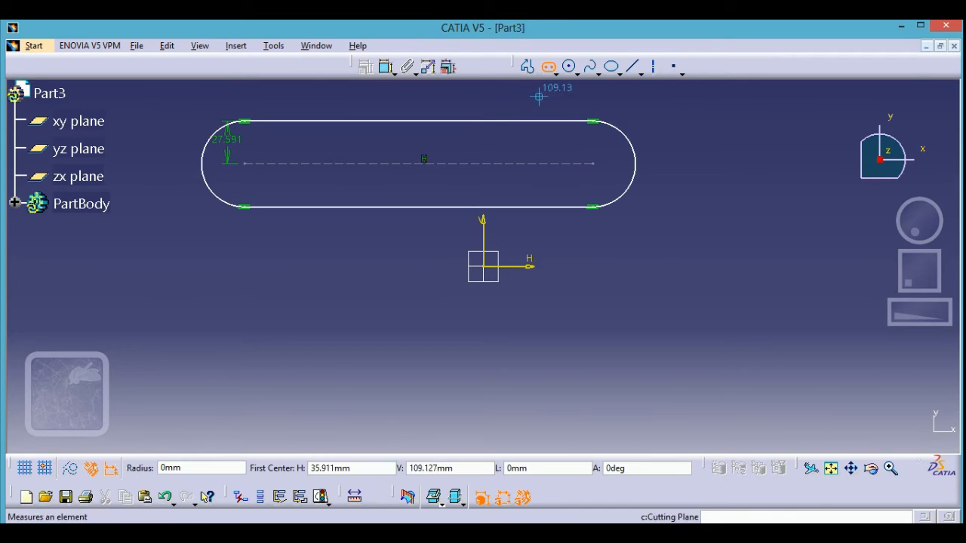
click(270, 360)
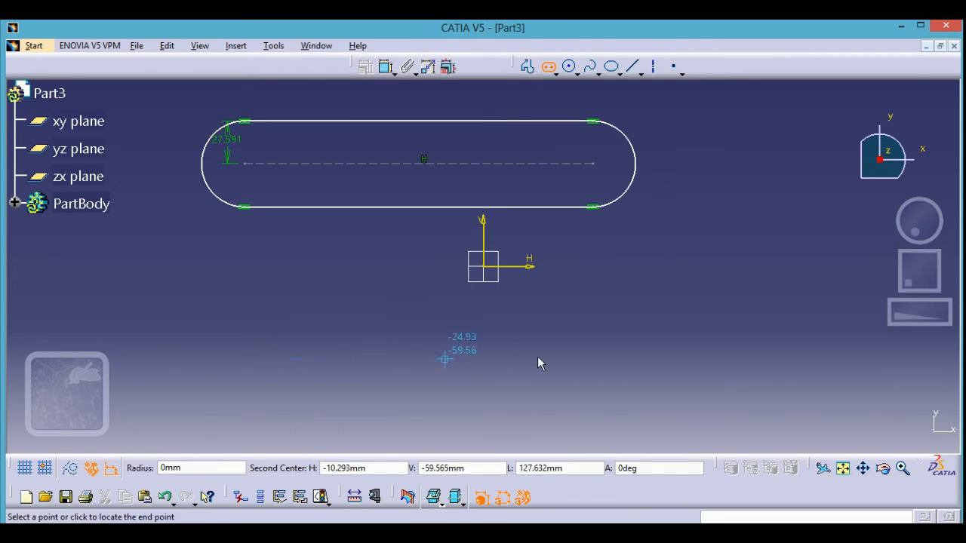
click(636, 360)
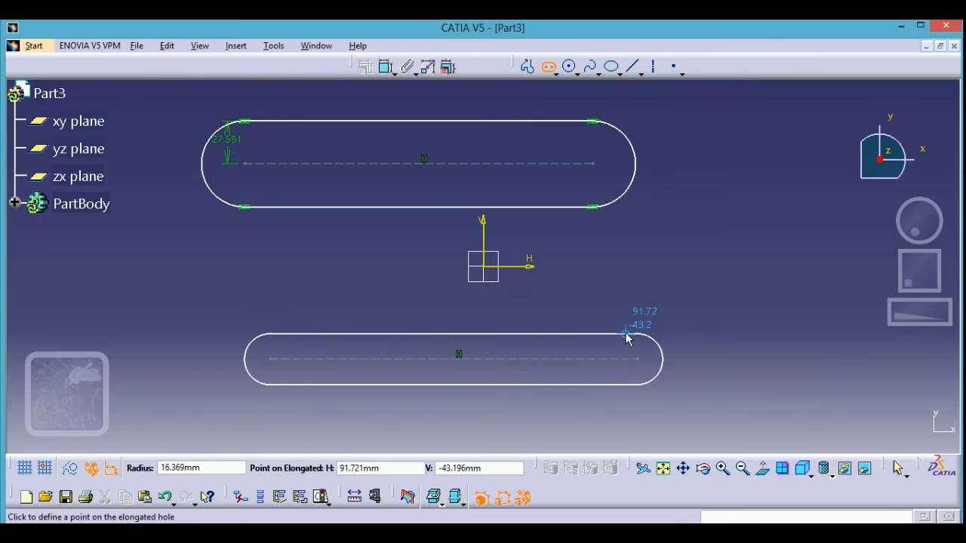
click(623, 328)
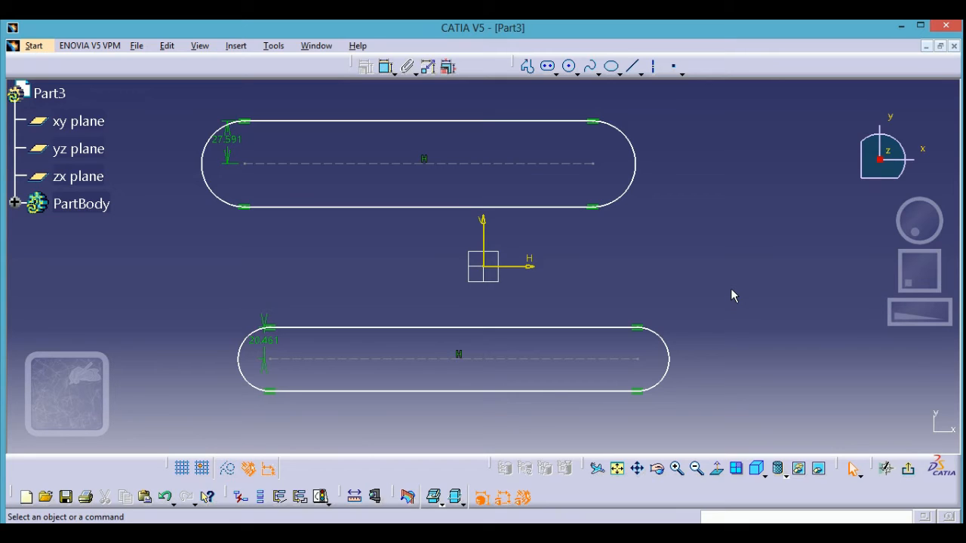
- Undo both elongated holes so the sketch is empty
key(ctrl+z)
key(ctrl+z)
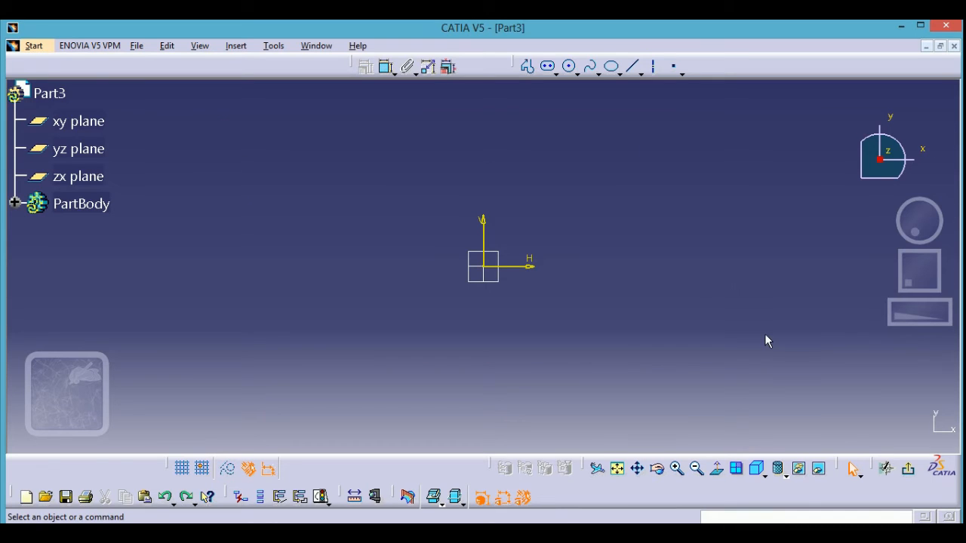
- Draw an upright keyhole profile up and to the left of the origin, with a large radius of about 32 mm, and undo it
click(558, 74)
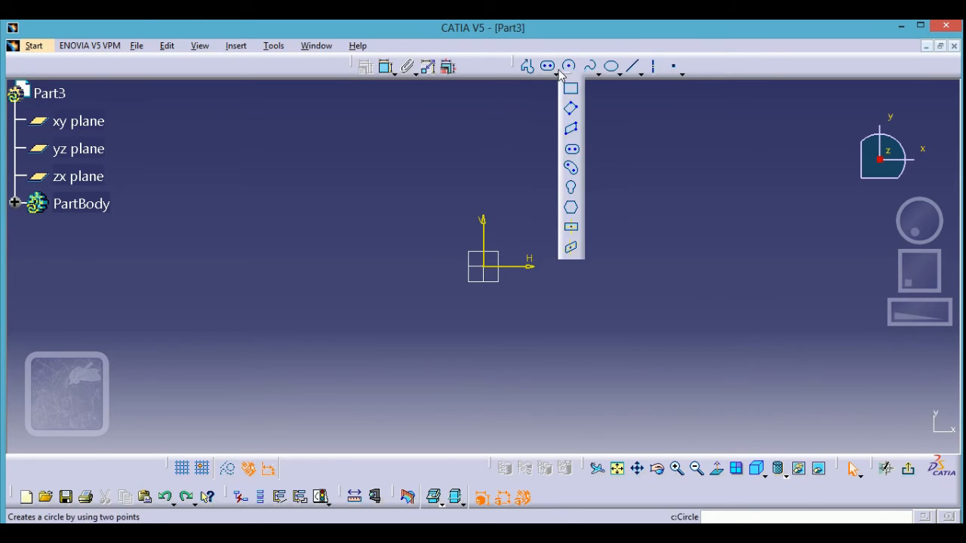
click(573, 197)
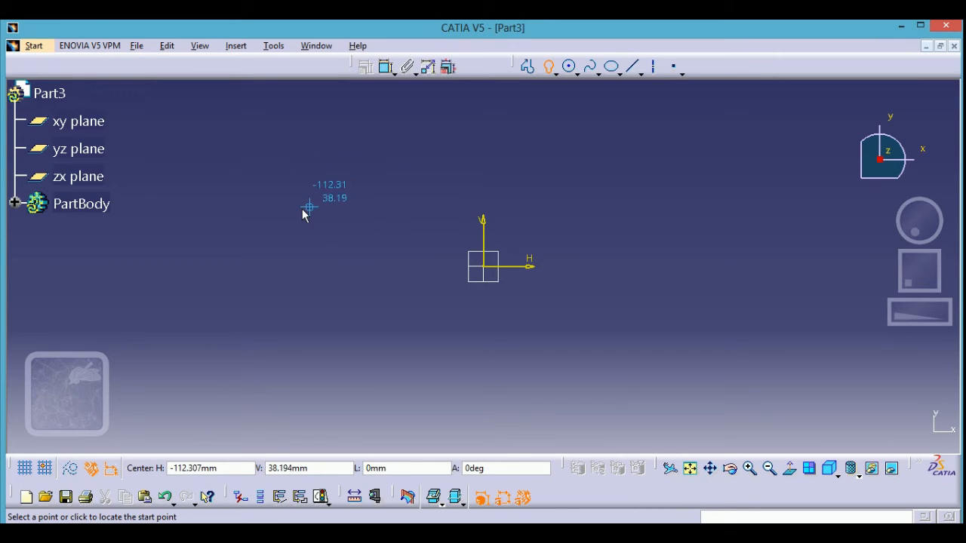
click(366, 231)
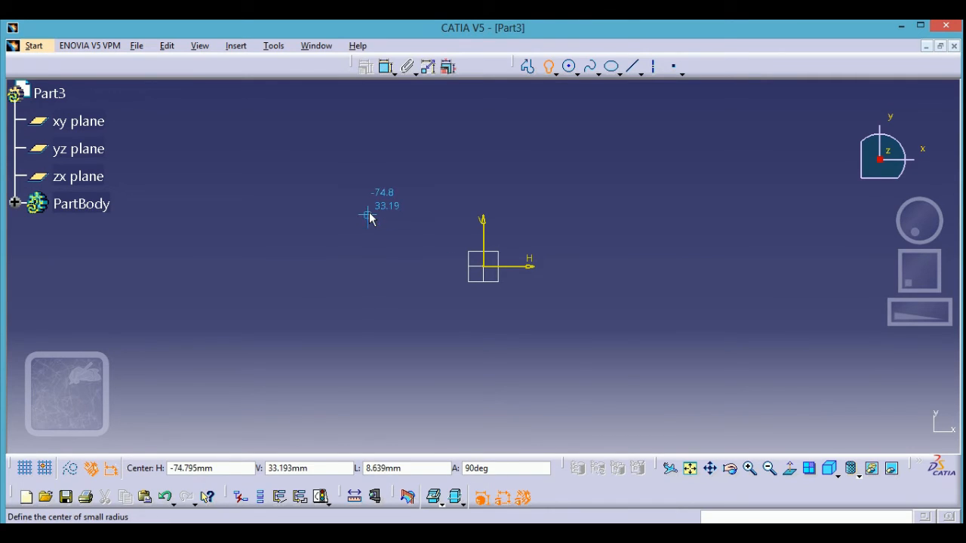
click(367, 151)
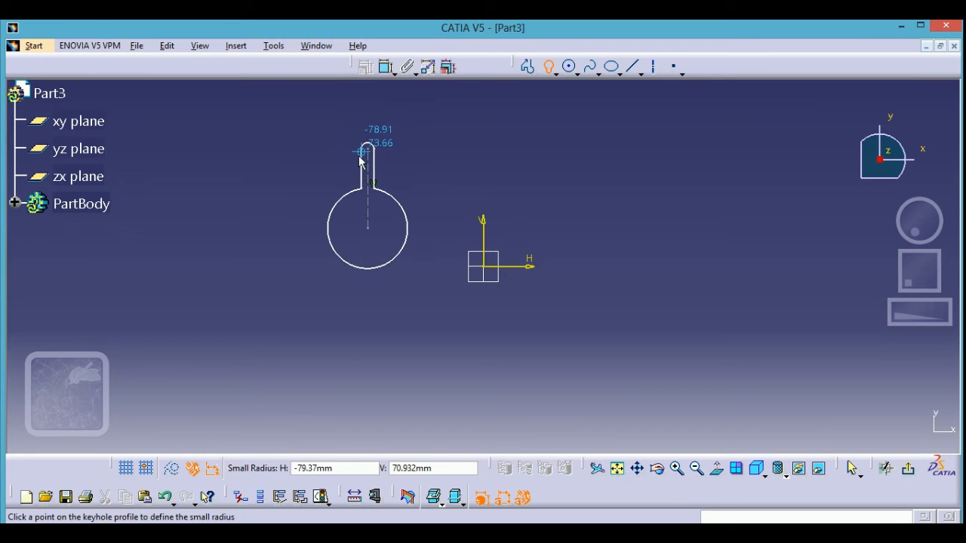
click(359, 161)
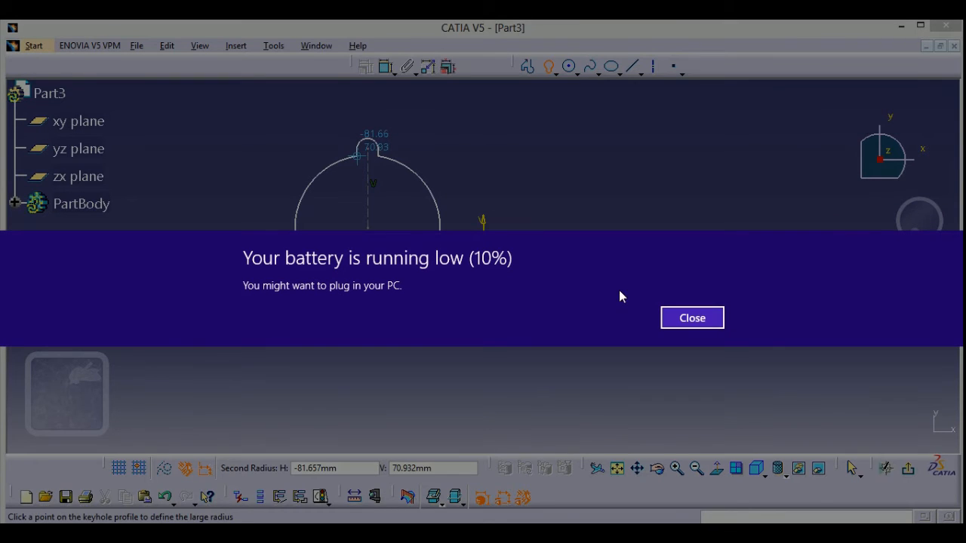
click(687, 319)
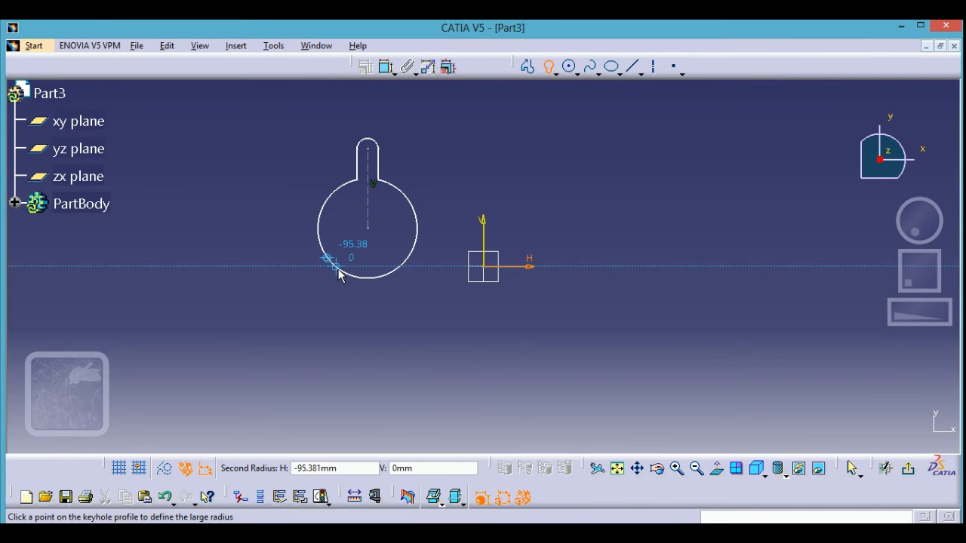
click(337, 269)
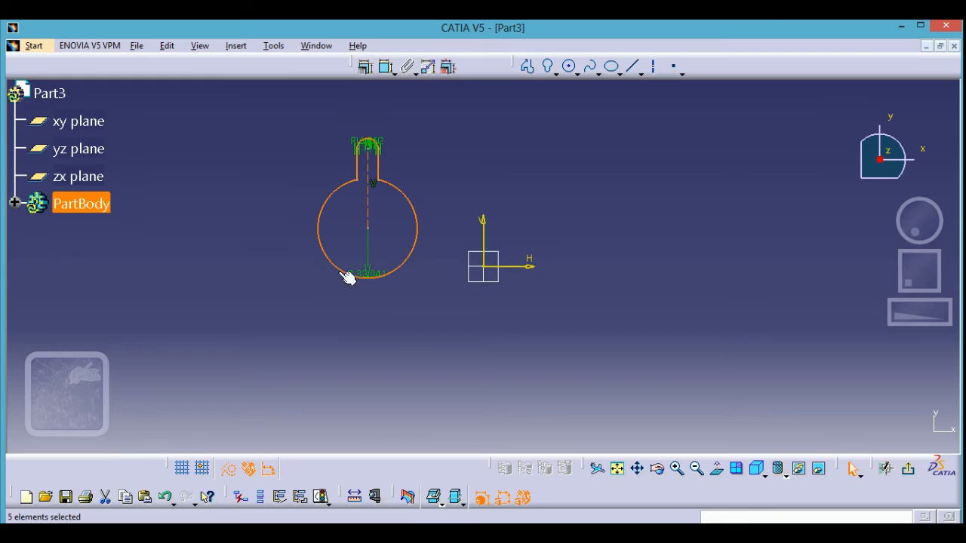
click(455, 306)
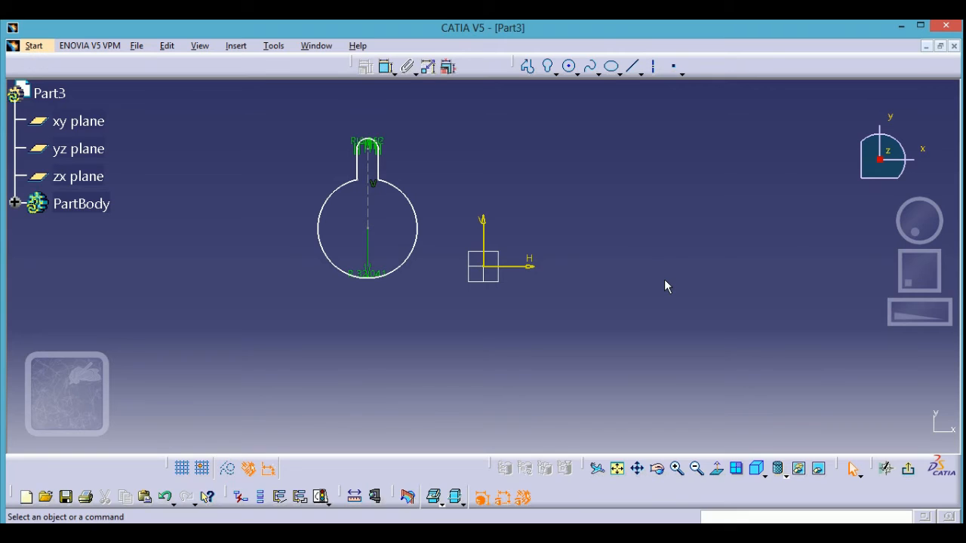
key(ctrl+z)
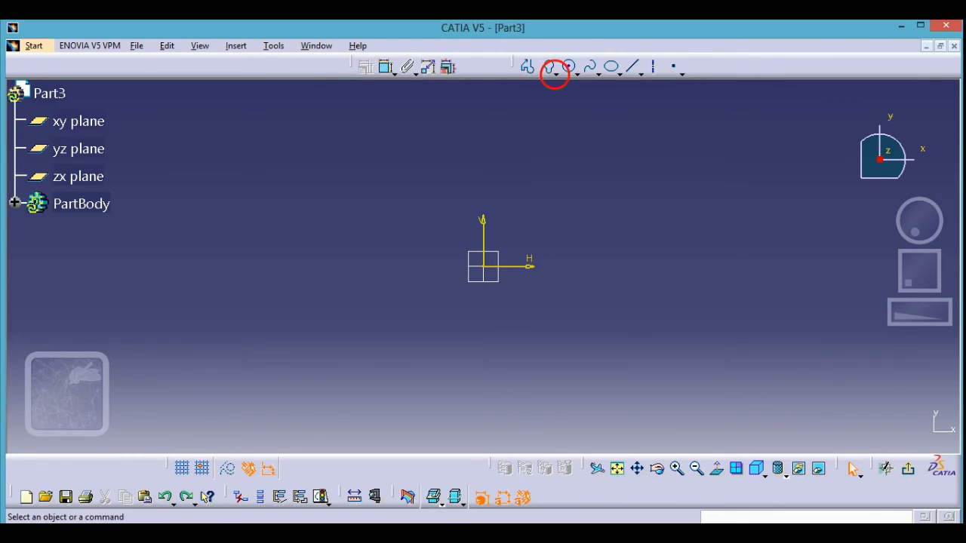
- Draw a hexagon about 132 mm across flats, centred above and to the left of the sketch origin
click(556, 72)
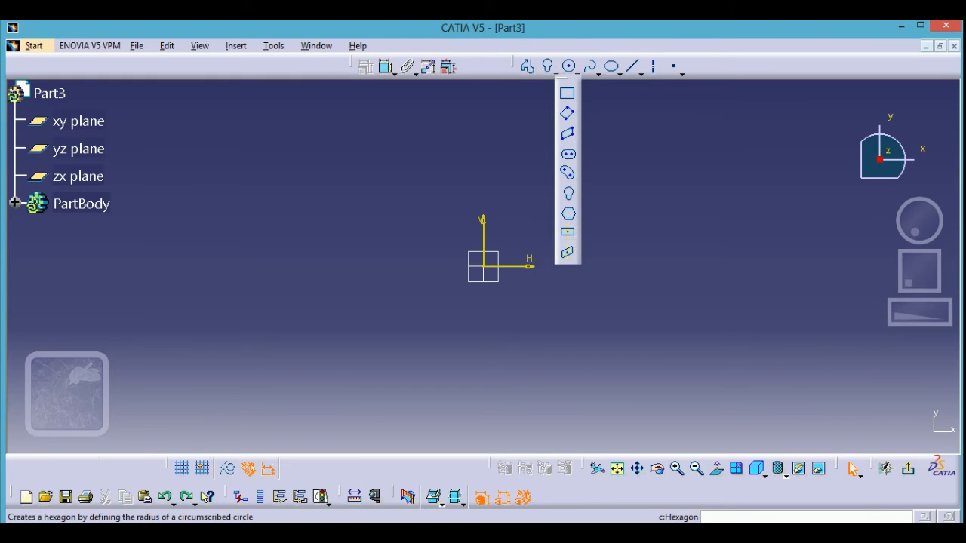
click(567, 213)
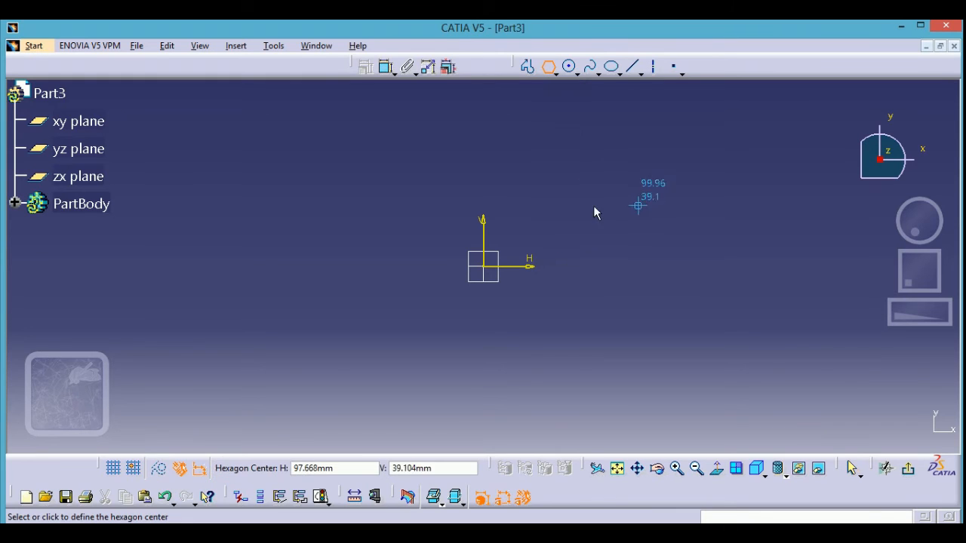
click(316, 207)
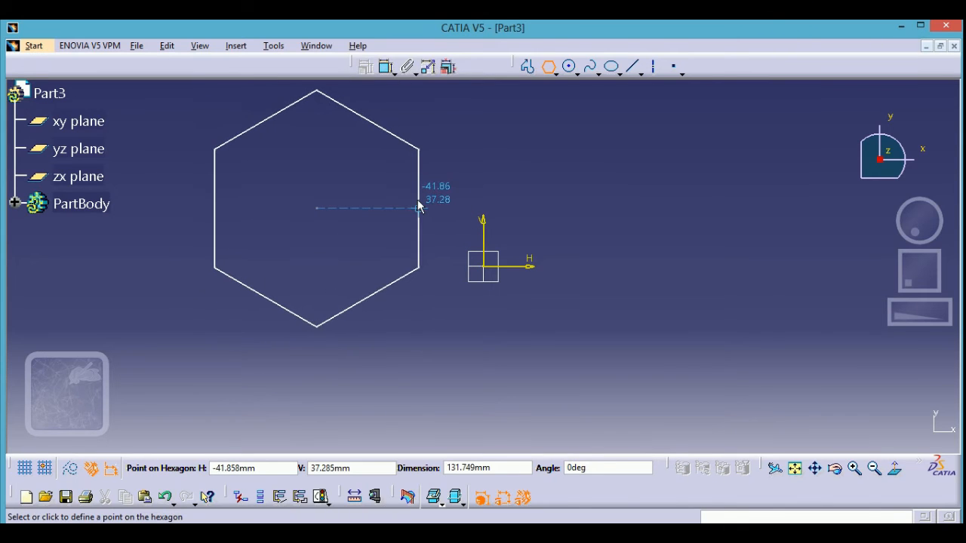
click(422, 214)
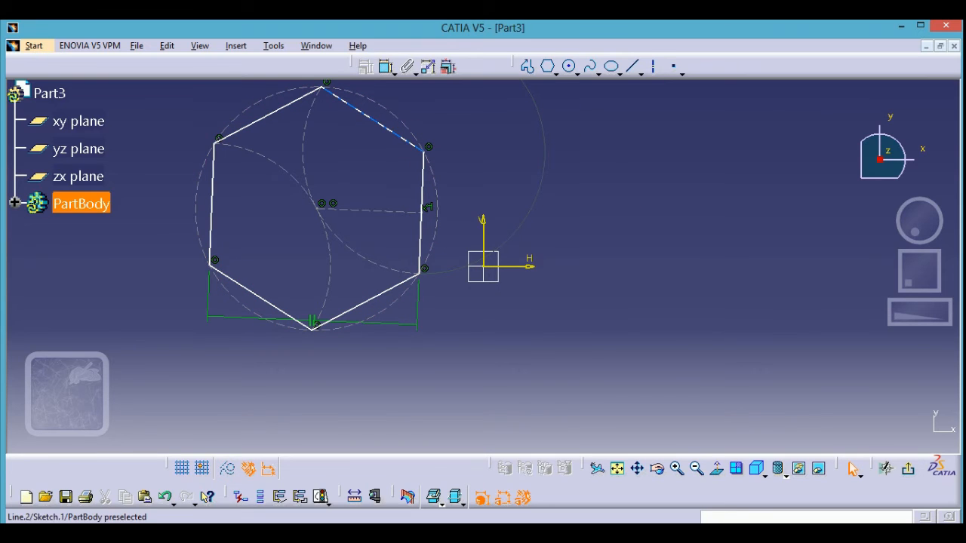
- Draw a second hexagon about 121 mm across flats, rotated about -14 degrees, to the right of the first, and undo both hexagons
click(549, 66)
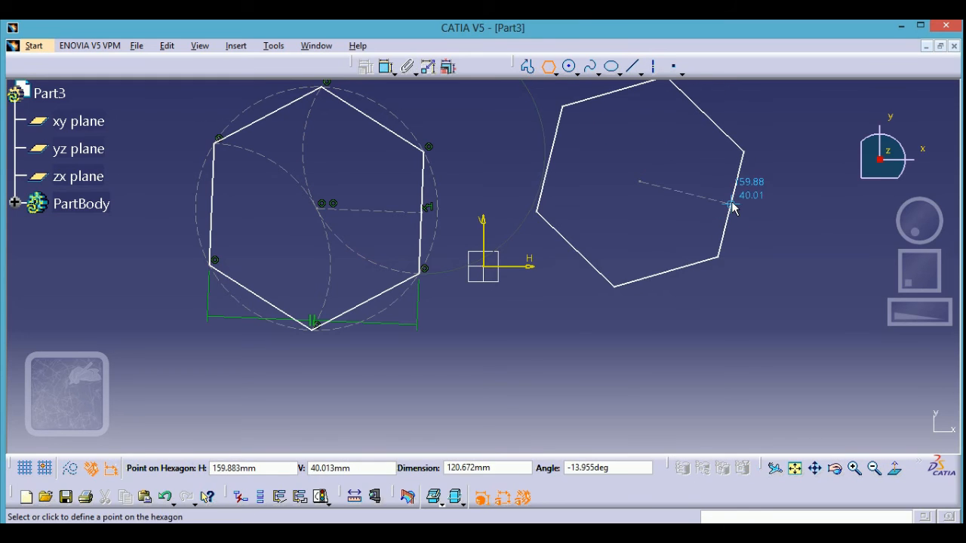
click(736, 205)
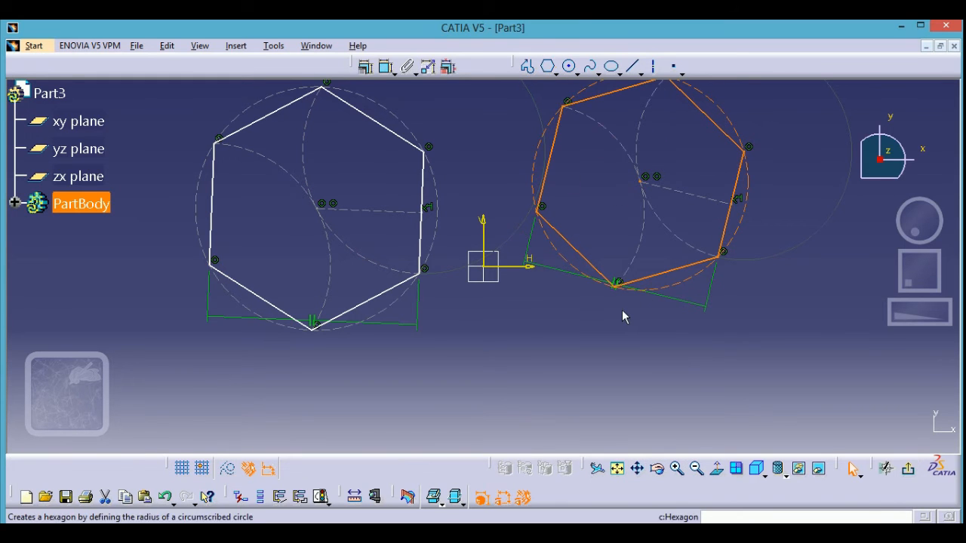
key(ctrl+z)
key(ctrl+z)
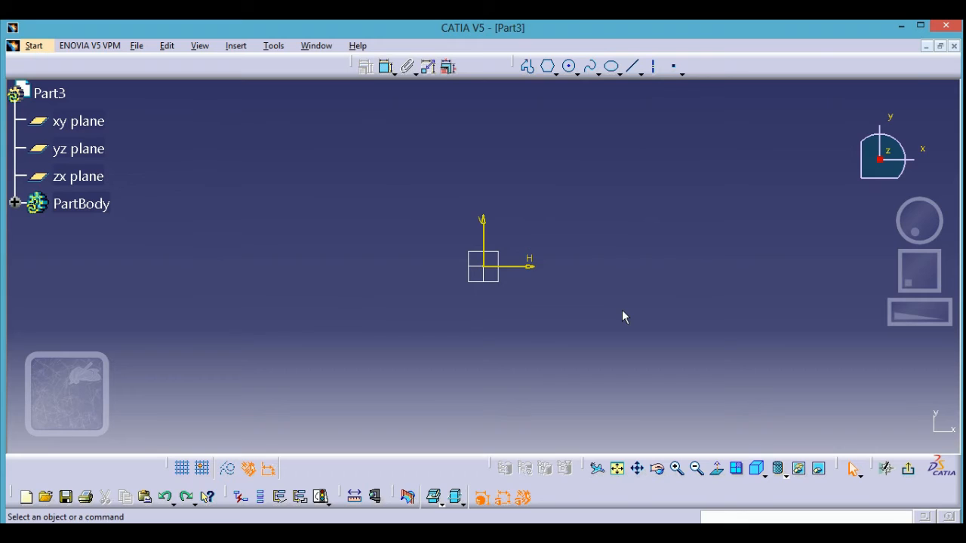
- Draw a wide centered rectangle with its center at the sketch origin
click(557, 72)
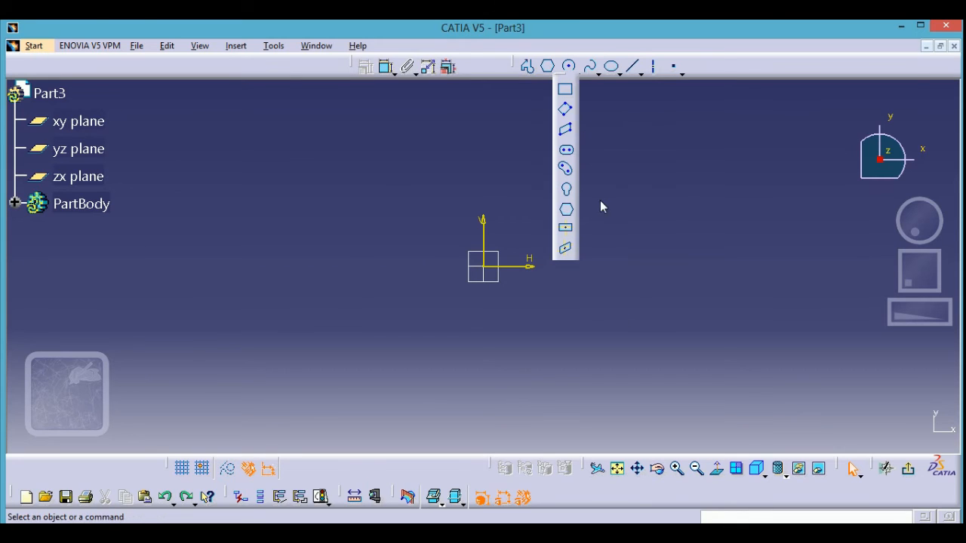
click(571, 231)
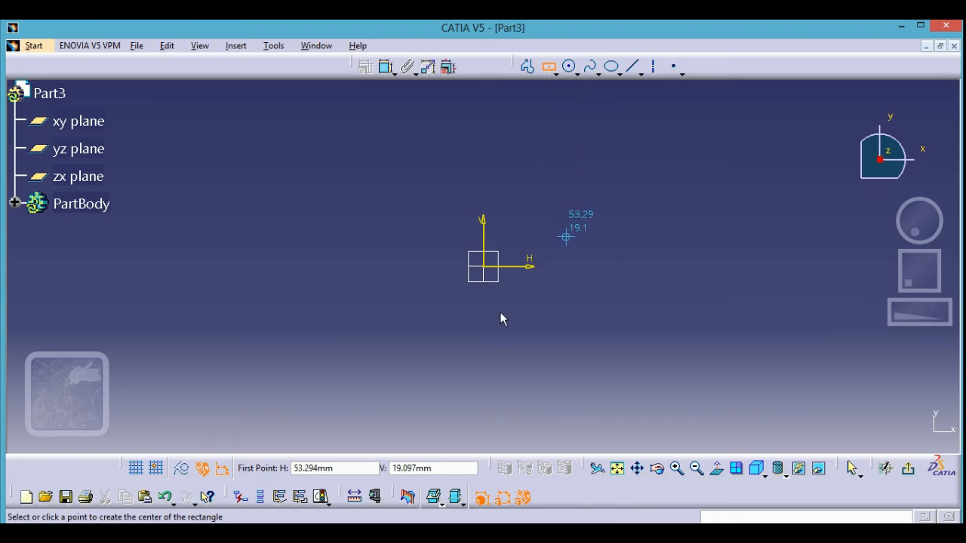
click(483, 266)
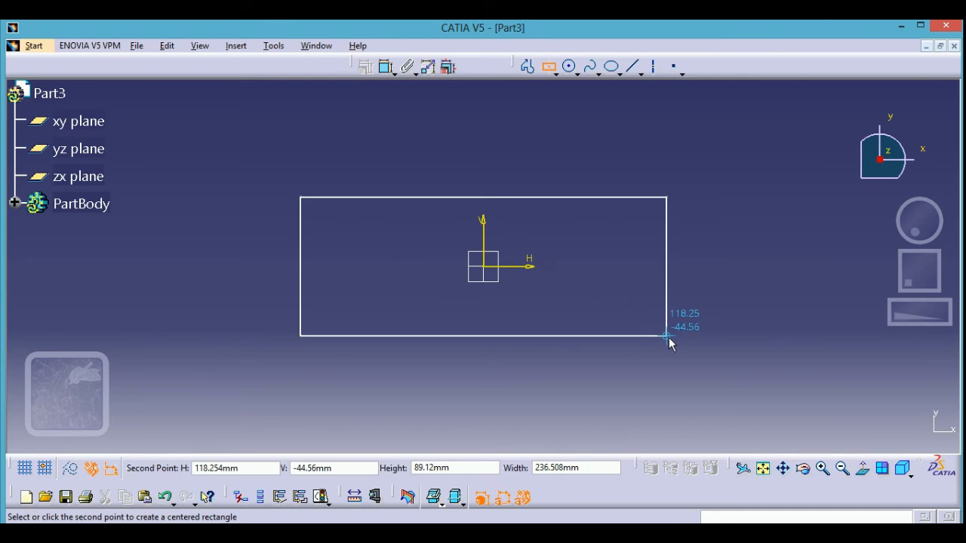
click(669, 340)
click(673, 350)
click(718, 248)
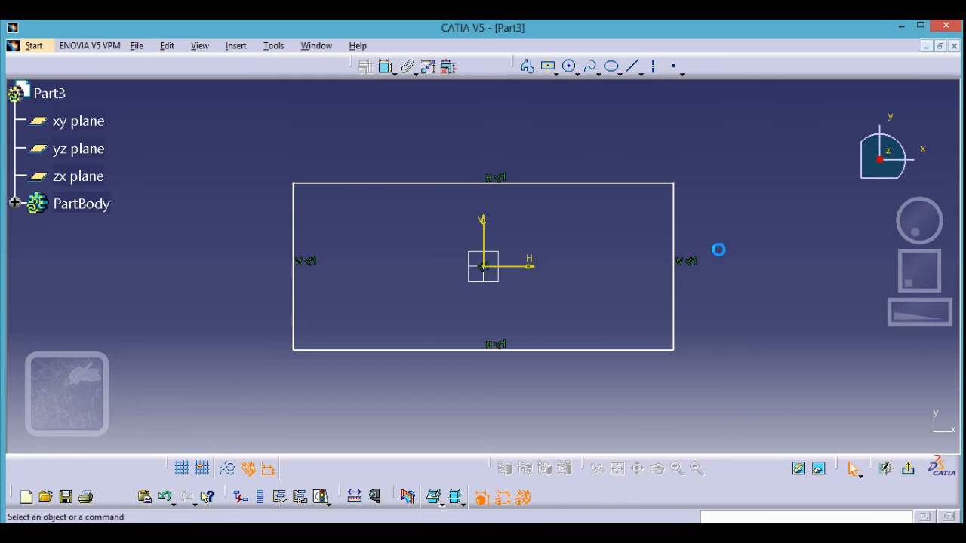
- Stretch the centered rectangle by moving its upper horizontal and right vertical edges to test its symmetry about the origin
drag(641, 186, 660, 196)
click(590, 155)
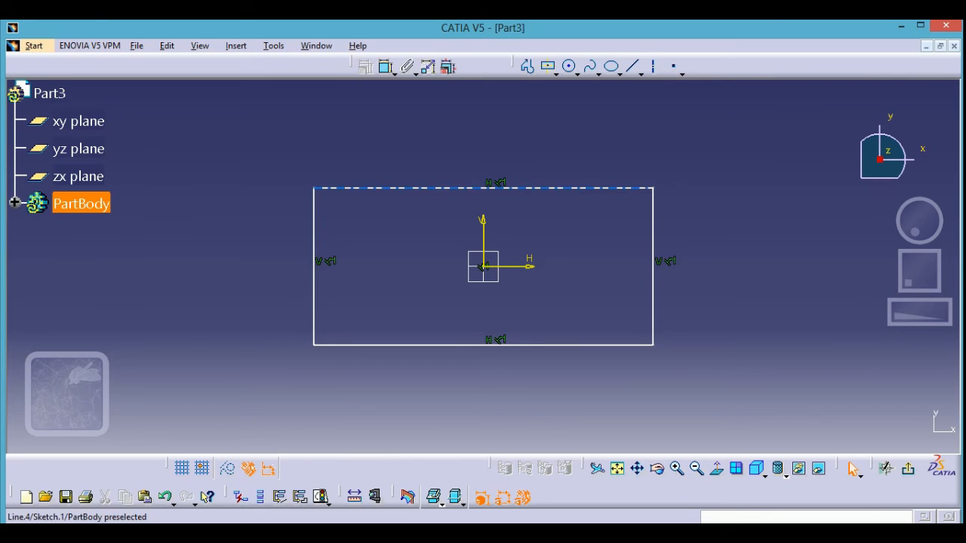
drag(653, 295, 704, 291)
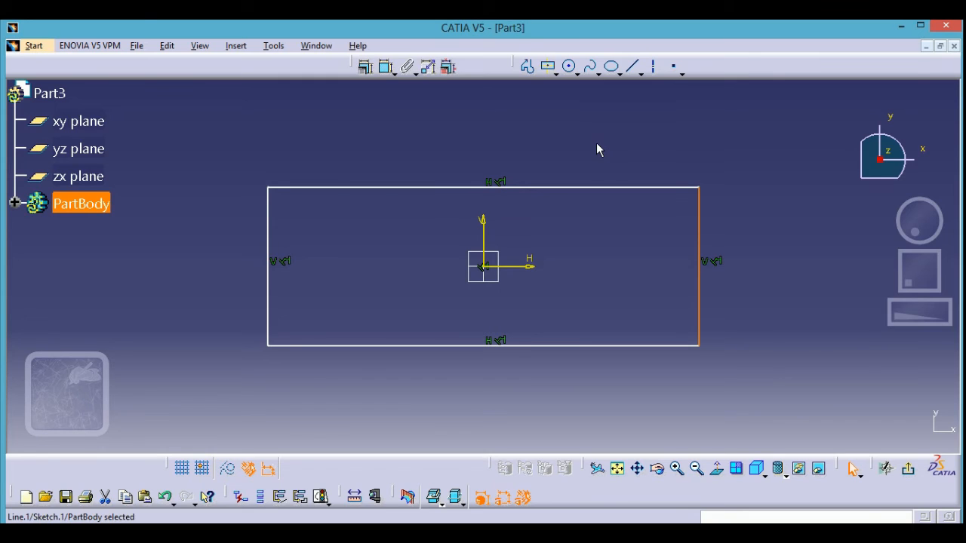
click(653, 271)
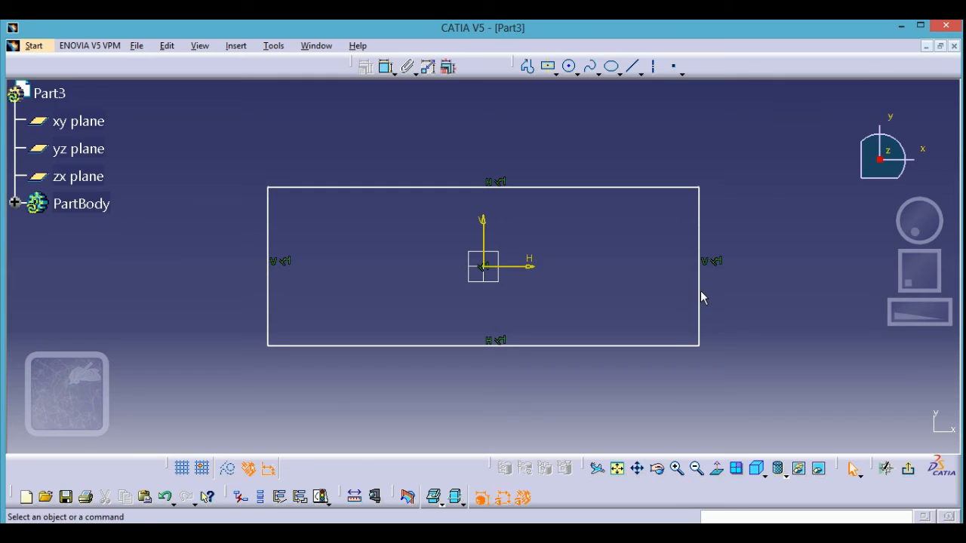
mouse_move(700, 291)
mouse_down()
mouse_move(621, 307)
mouse_move(726, 311)
mouse_up()
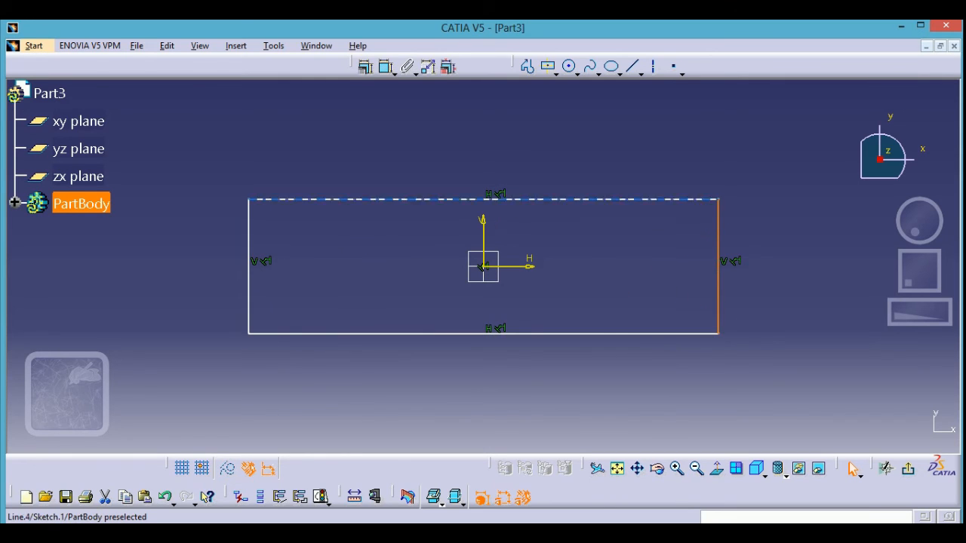
drag(516, 201, 499, 149)
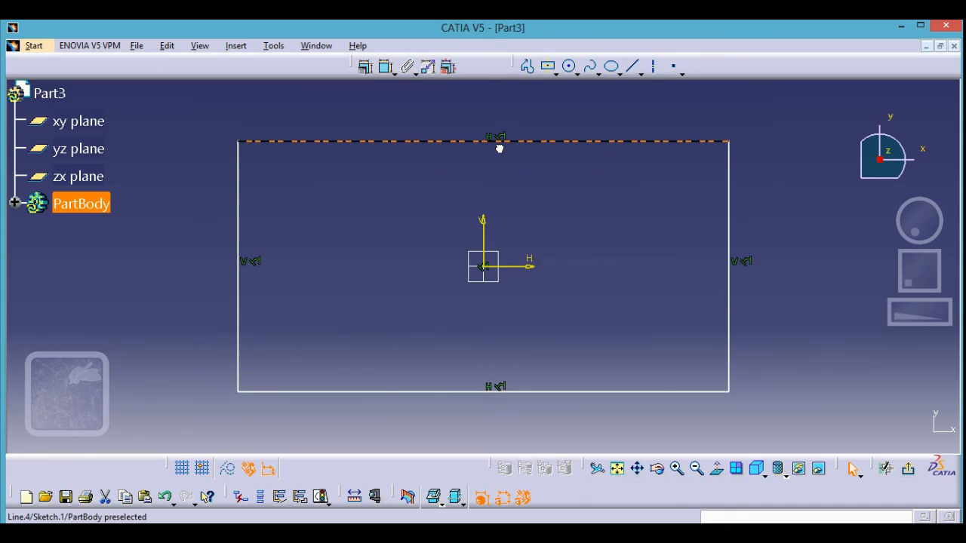
click(499, 149)
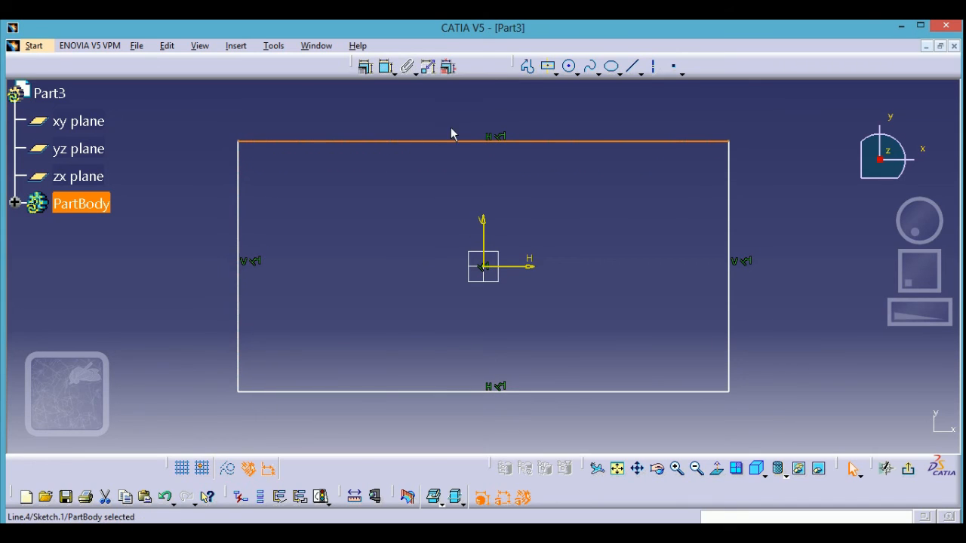
click(593, 199)
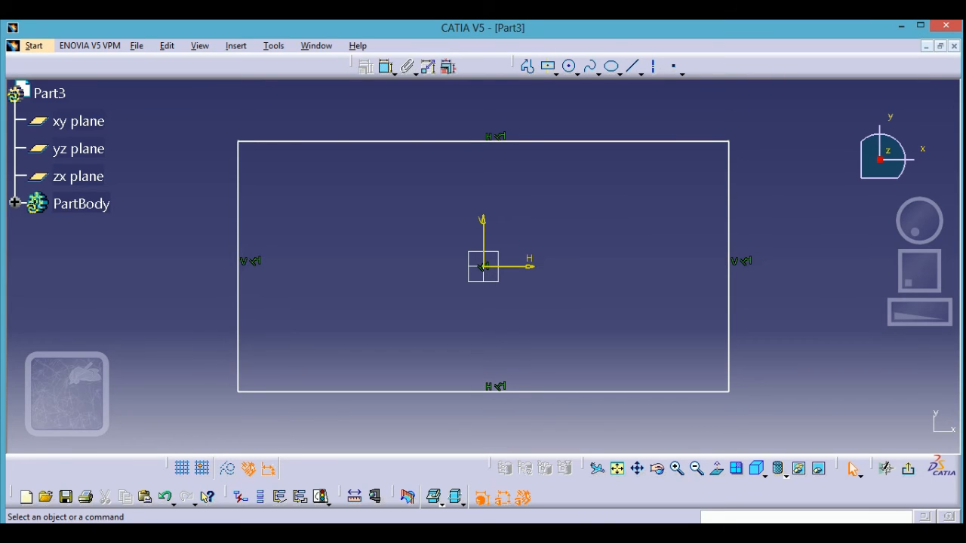
- Undo the edge moves and the centered rectangle so the sketch is empty
key(ctrl+z)
key(ctrl+z)
key(ctrl+z)
key(ctrl+z)
key(ctrl+z)
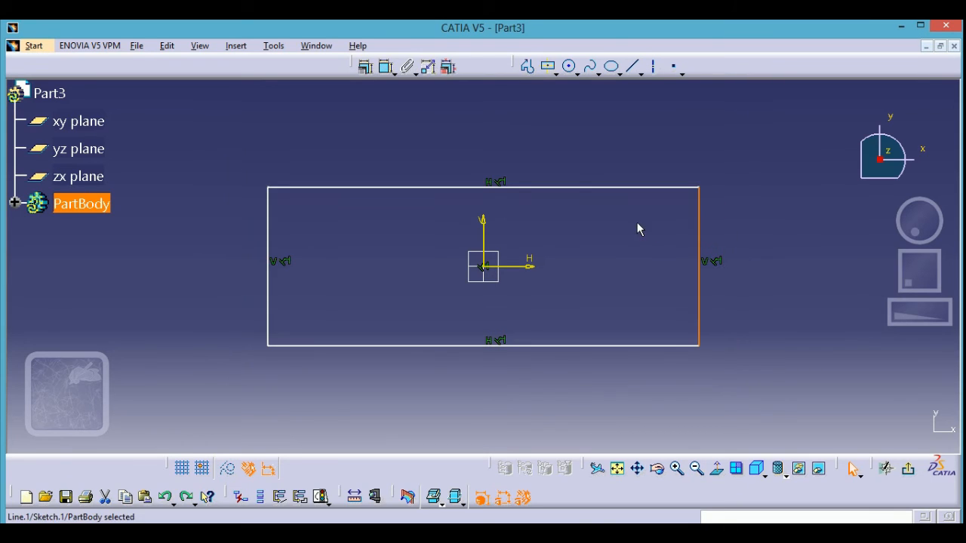
key(ctrl+z)
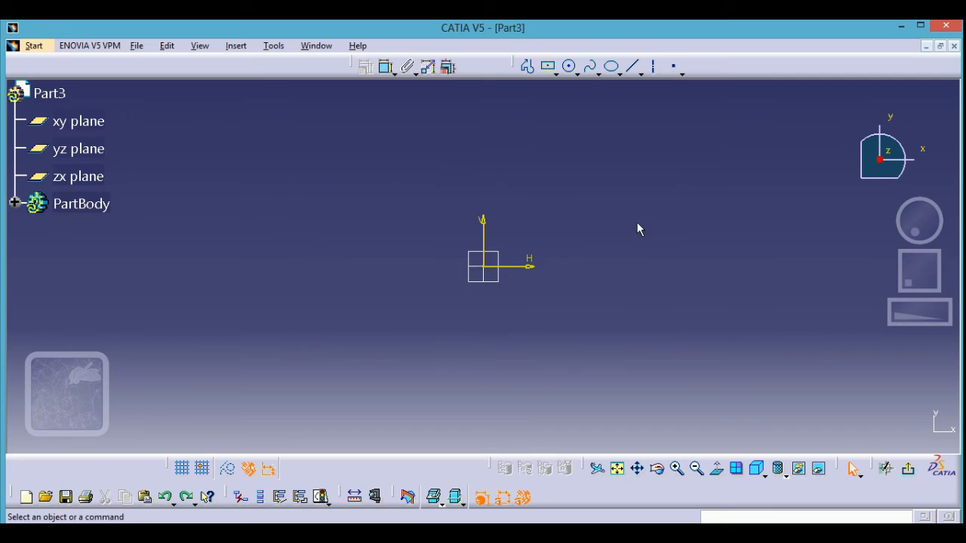
- Draw two inclined reference lines diverging downward, the left one about 96.5 mm long at about 230 degrees, for a centered parallelogram
click(556, 73)
click(569, 253)
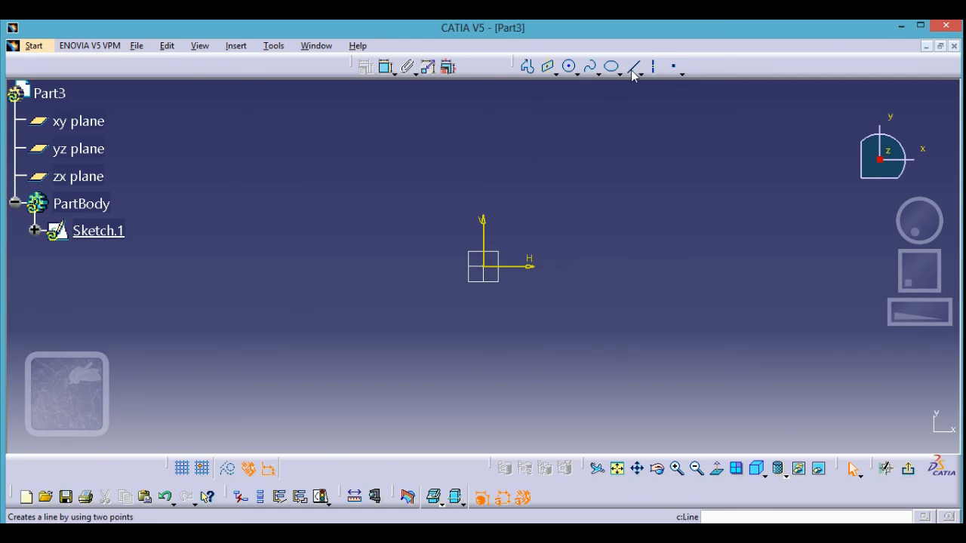
click(634, 70)
click(376, 134)
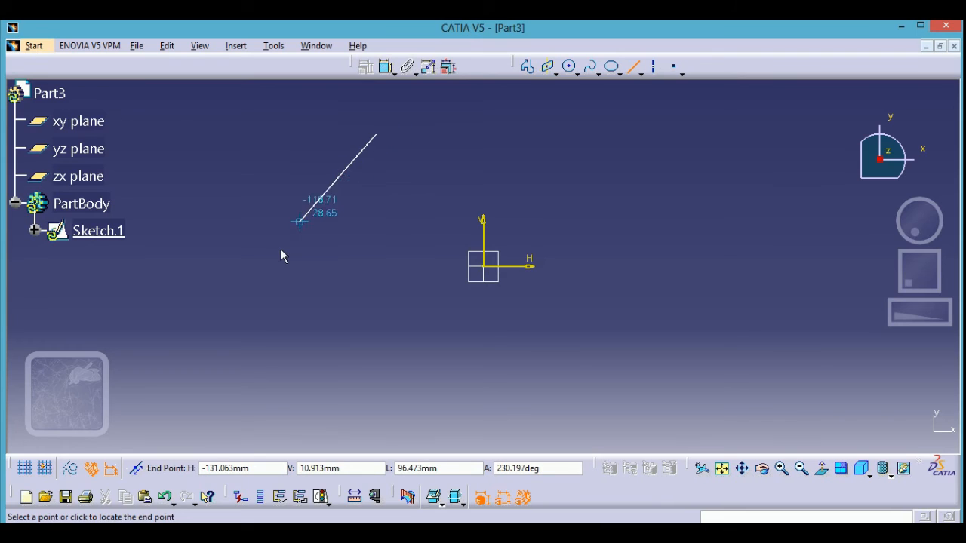
click(281, 250)
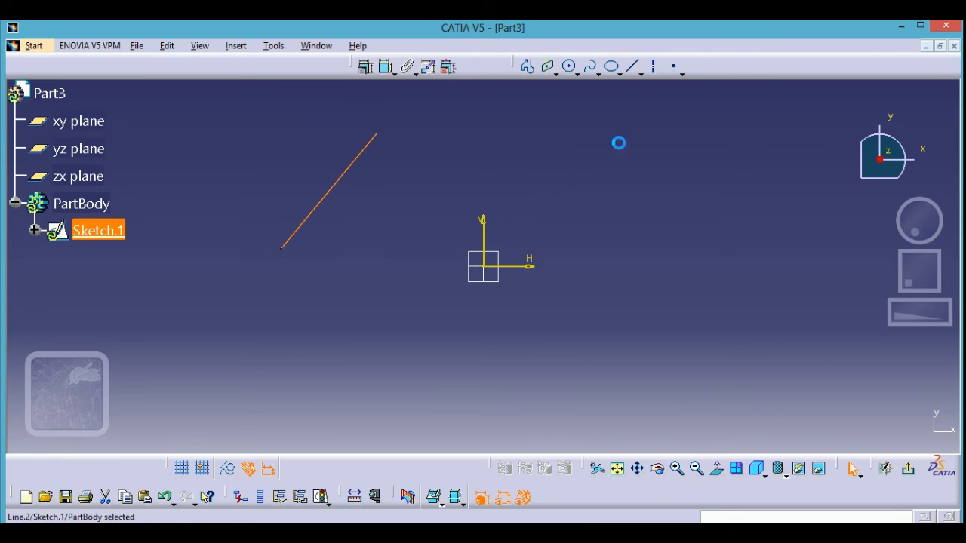
click(634, 70)
click(425, 134)
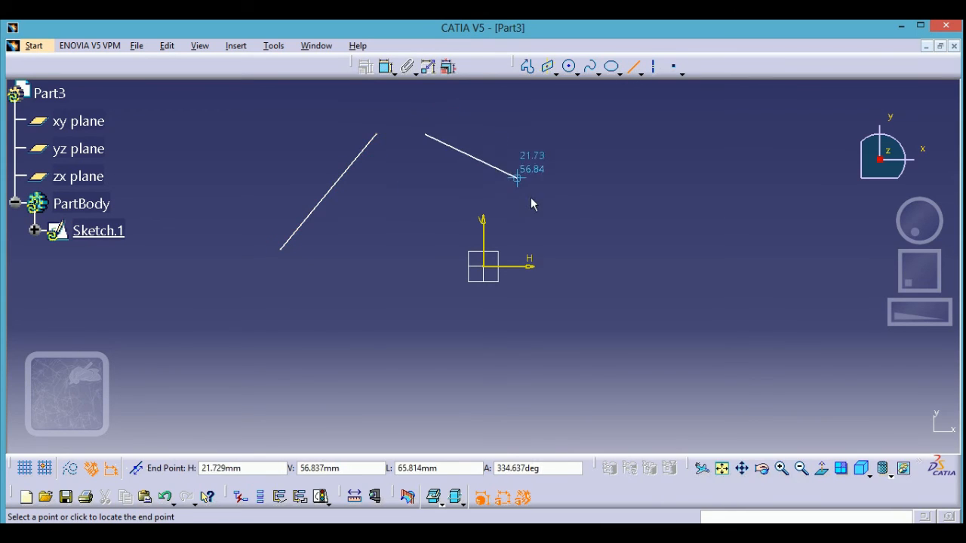
click(510, 255)
- Create a centered parallelogram from the two inclined reference lines, about 109 mm high and 107 mm wide
click(549, 66)
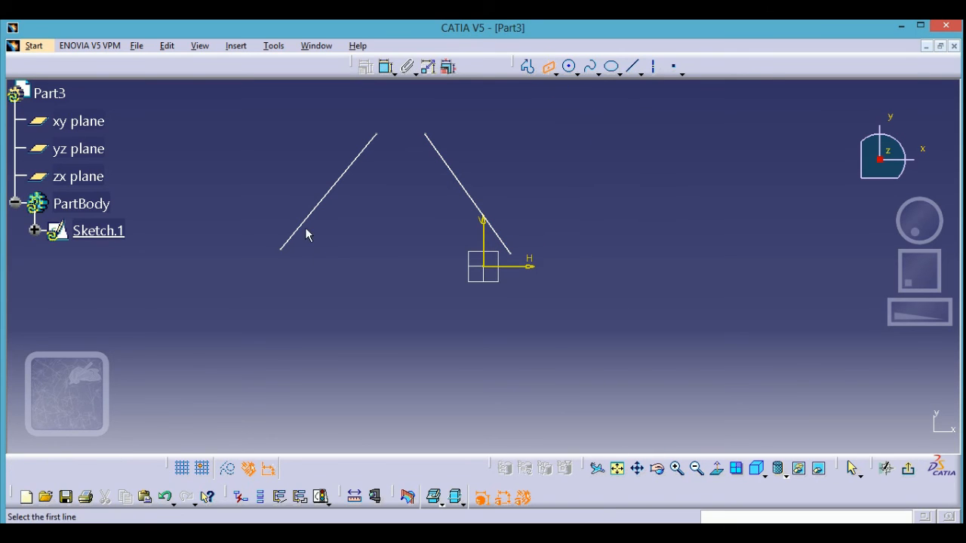
click(309, 216)
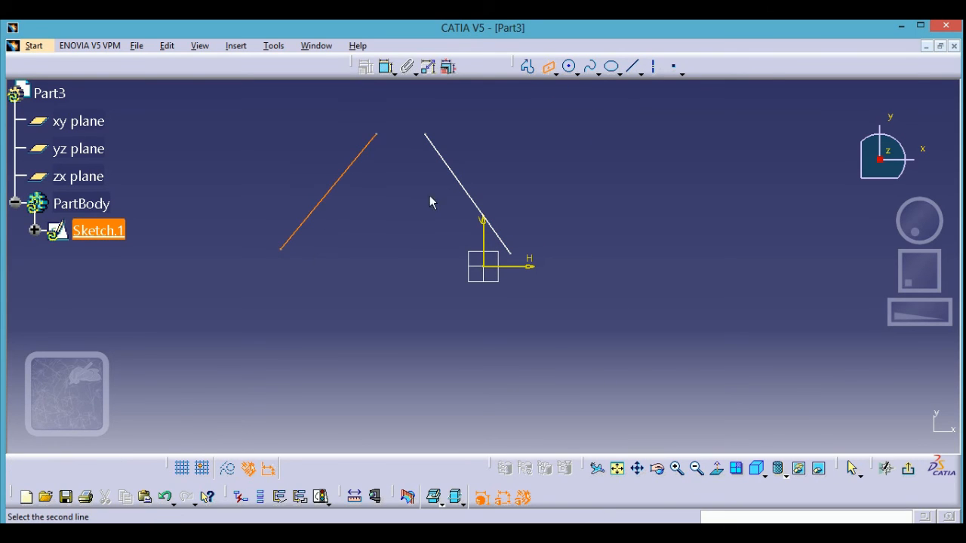
click(472, 196)
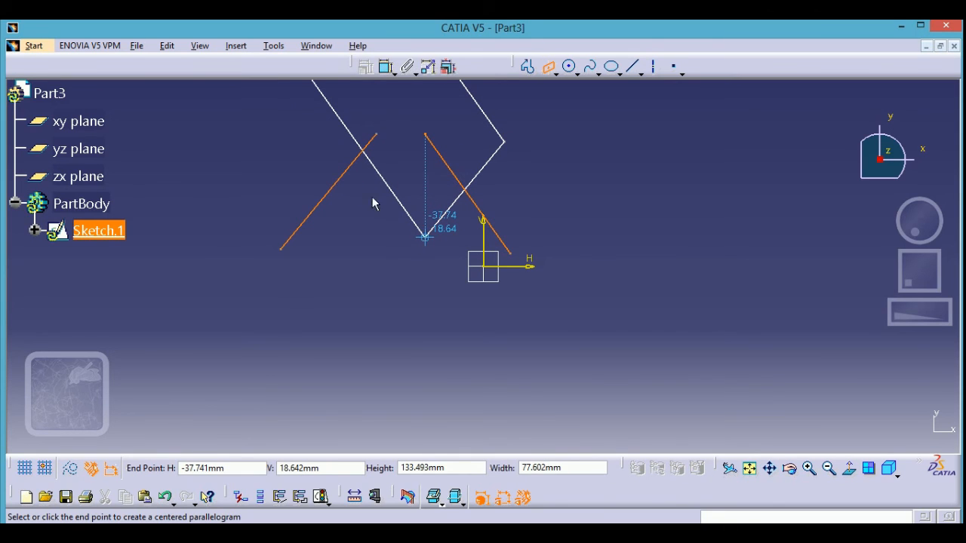
click(399, 240)
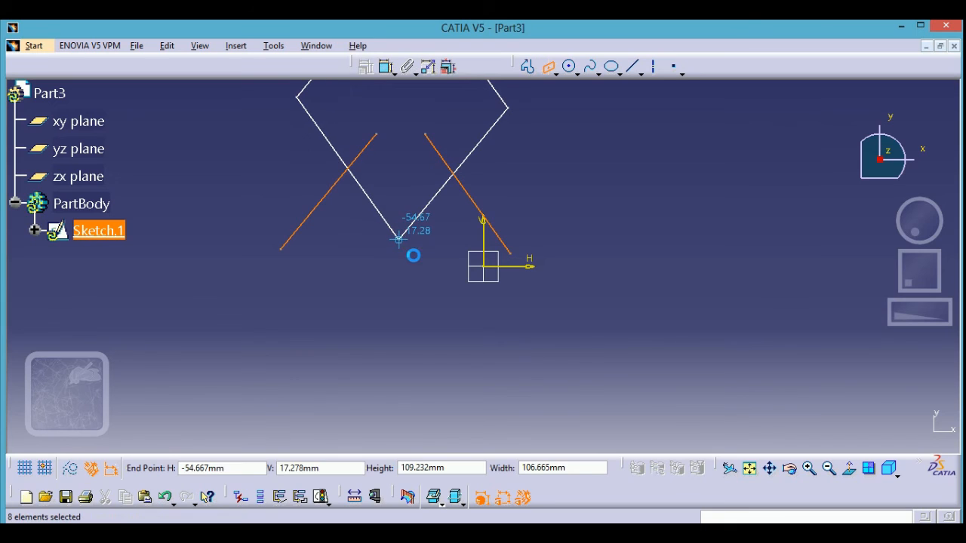
click(373, 230)
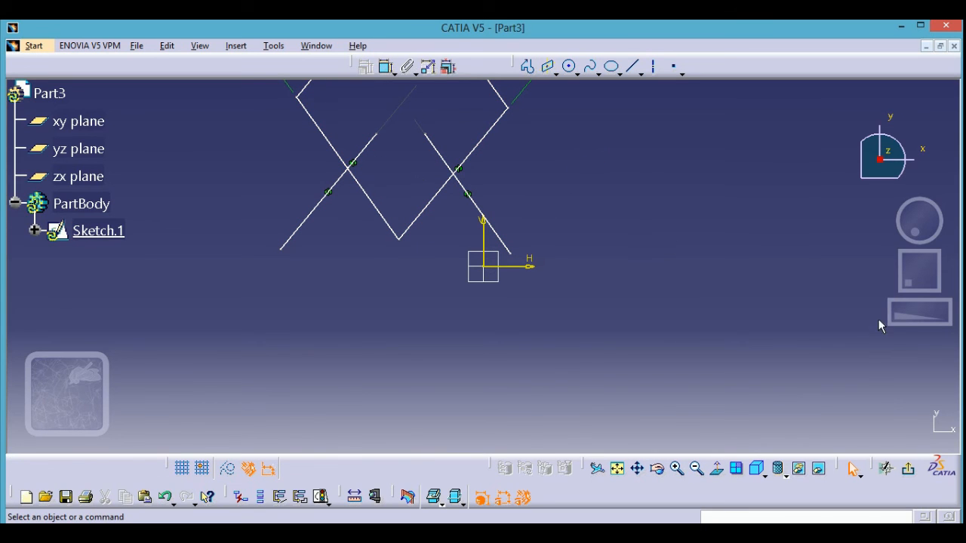
- Exit the sketch containing the centered parallelogram and return to the 3D part
mouse_move(683, 286)
middle_down()
mouse_move(728, 445)
mouse_move(727, 436)
middle_up()
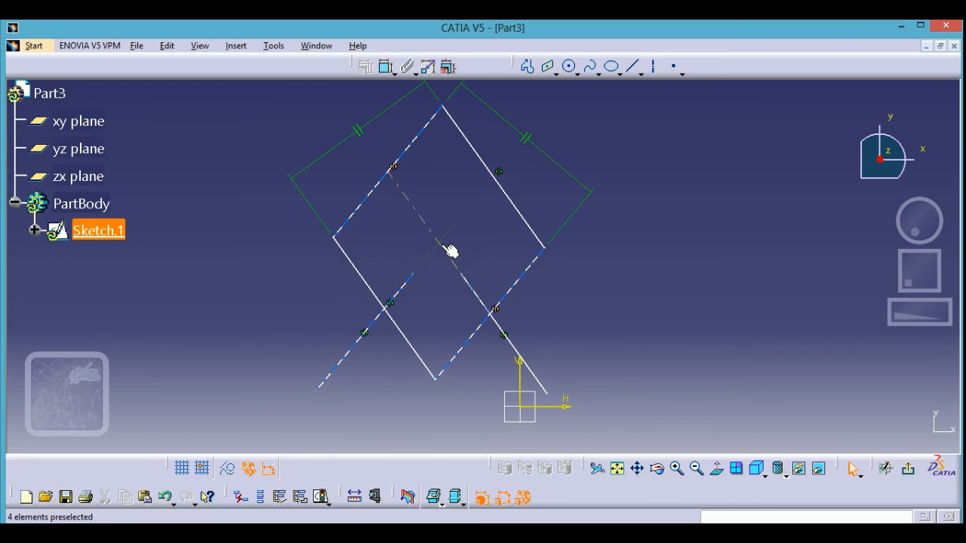
click(755, 192)
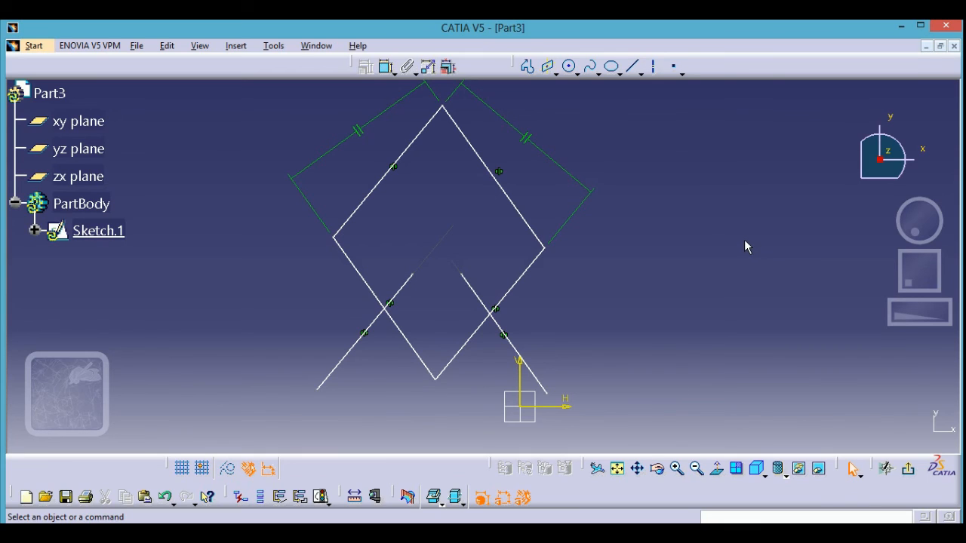
click(579, 68)
click(910, 472)
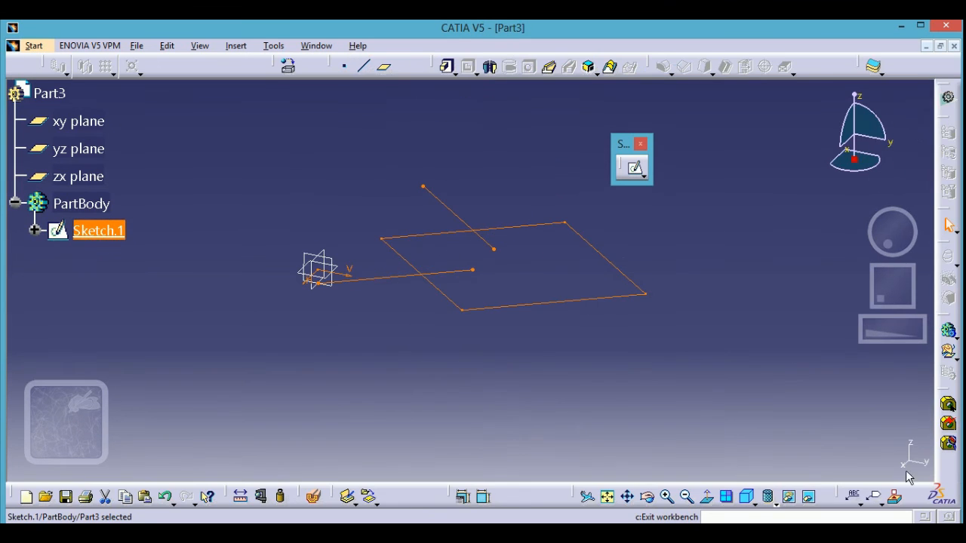